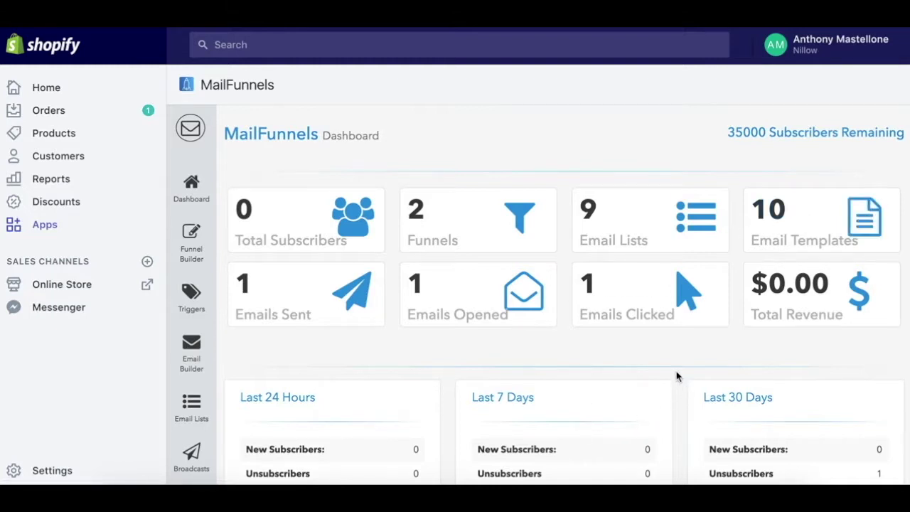
- Open the Triggers page and examine the name, product and description of the AC ALL Trigger
{"action": "scroll", "coordinate": [675, 376], "scroll_direction": "down", "scroll_amount": 1}
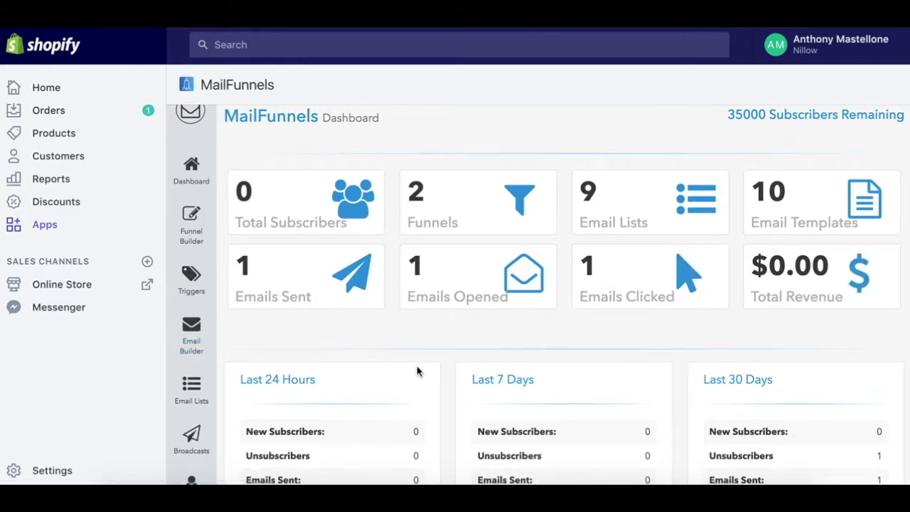
{"action": "scroll", "coordinate": [419, 370], "scroll_direction": "up", "scroll_amount": 1}
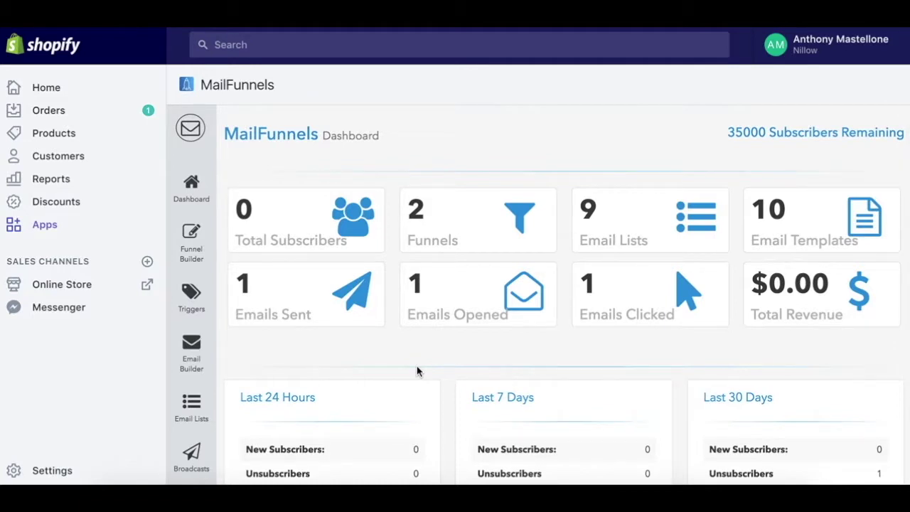
{"action": "left_click", "coordinate": [196, 311]}
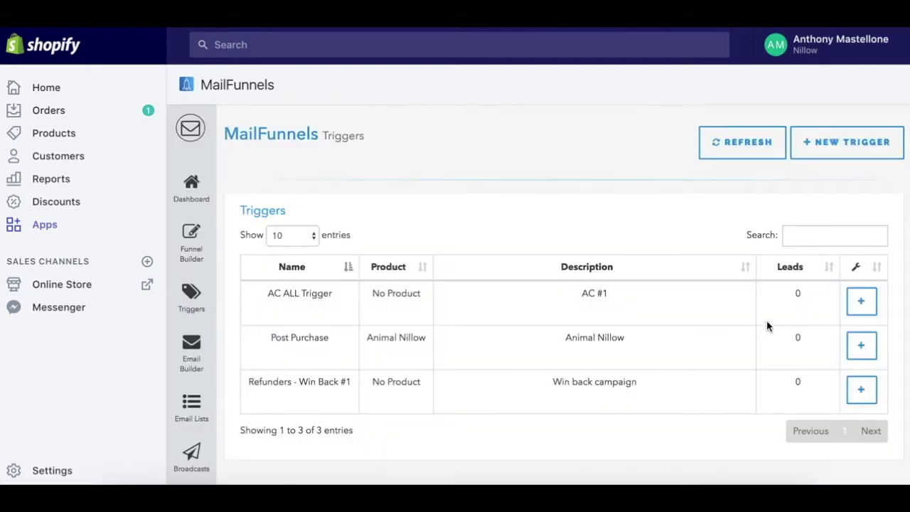
{"action": "scroll", "coordinate": [650, 288], "scroll_direction": "down", "scroll_amount": 1}
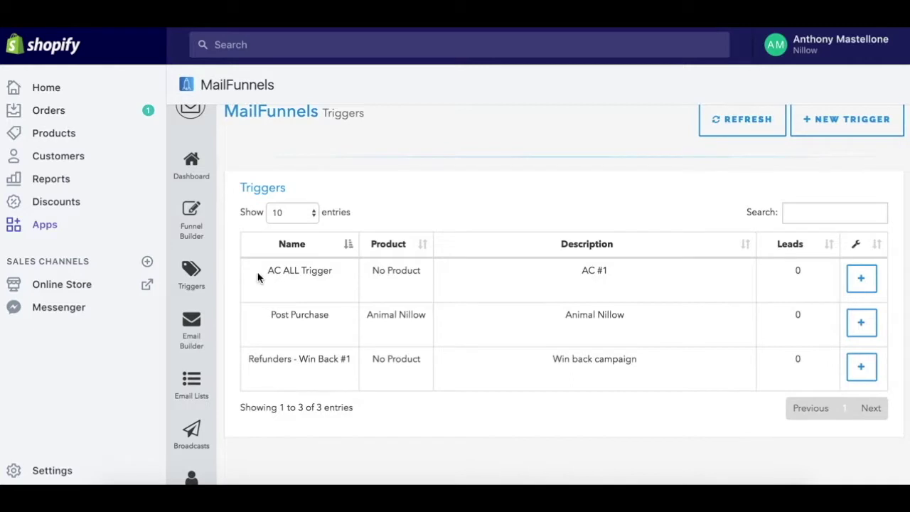
{"action": "left_click_drag", "start_coordinate": [257, 273], "coordinate": [457, 278]}
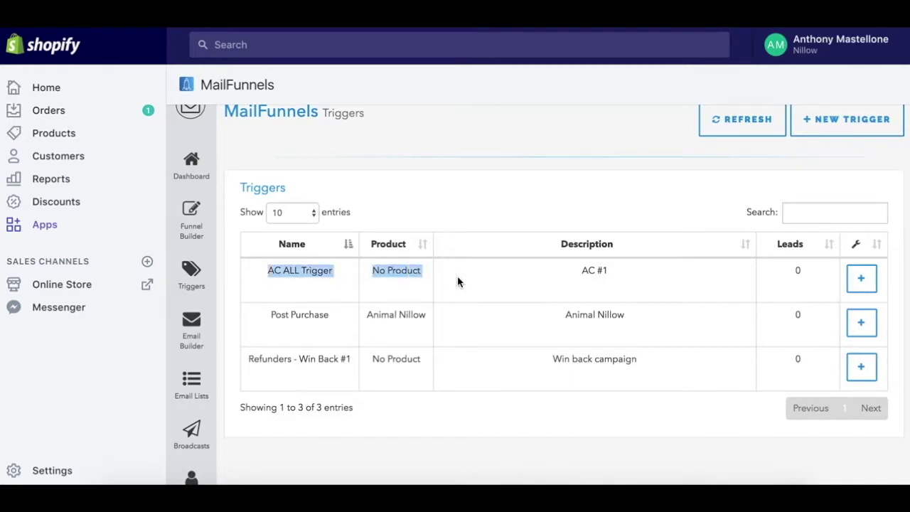
{"action": "left_click", "coordinate": [291, 273]}
{"action": "left_click_drag", "start_coordinate": [277, 271], "coordinate": [591, 272]}
{"action": "scroll", "coordinate": [703, 227], "scroll_direction": "up", "scroll_amount": 1}
{"action": "left_click", "coordinate": [870, 143]}
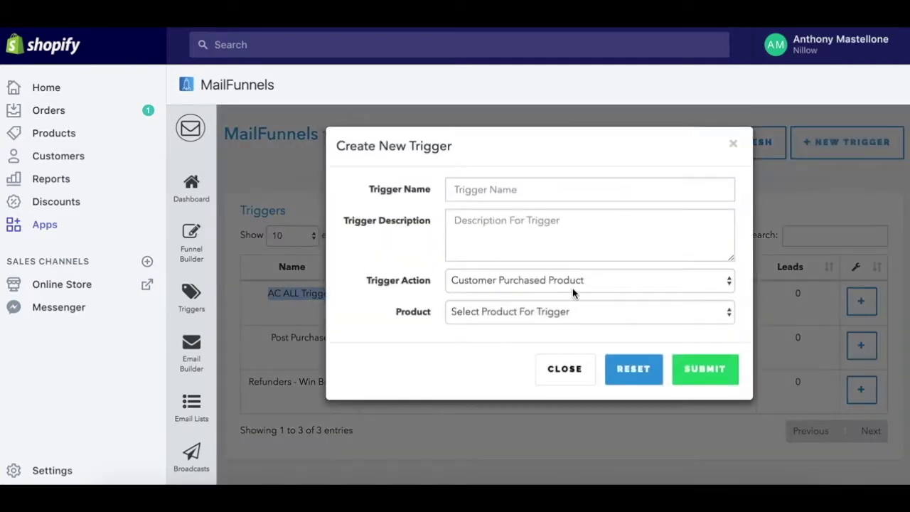
{"action": "left_click", "coordinate": [572, 287]}
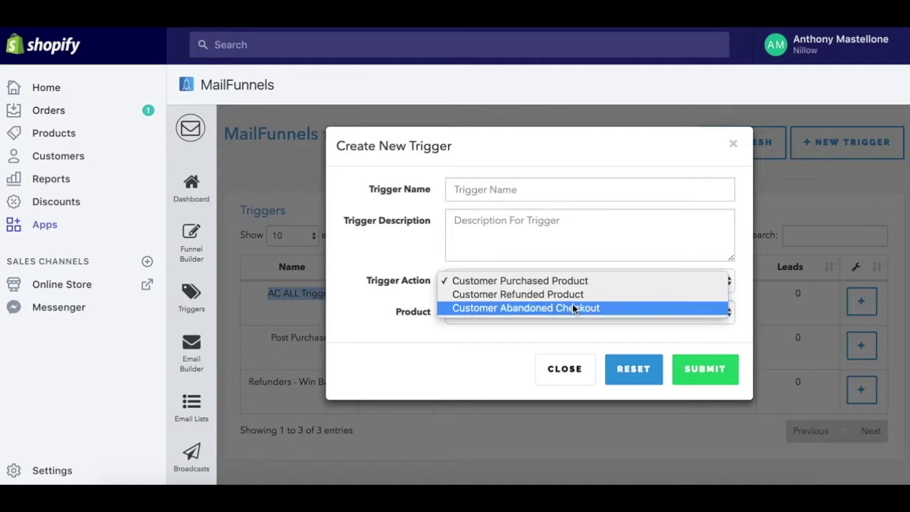
{"action": "left_click", "coordinate": [573, 307]}
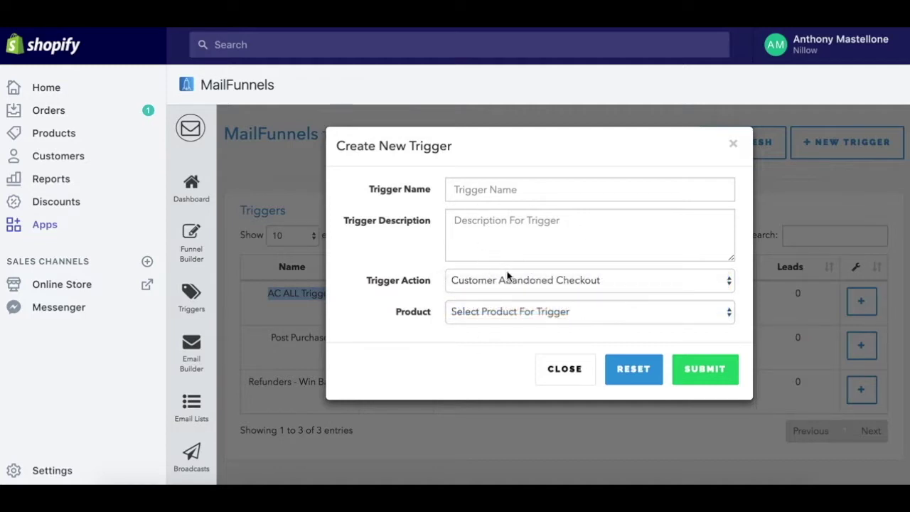
{"action": "left_click", "coordinate": [493, 251]}
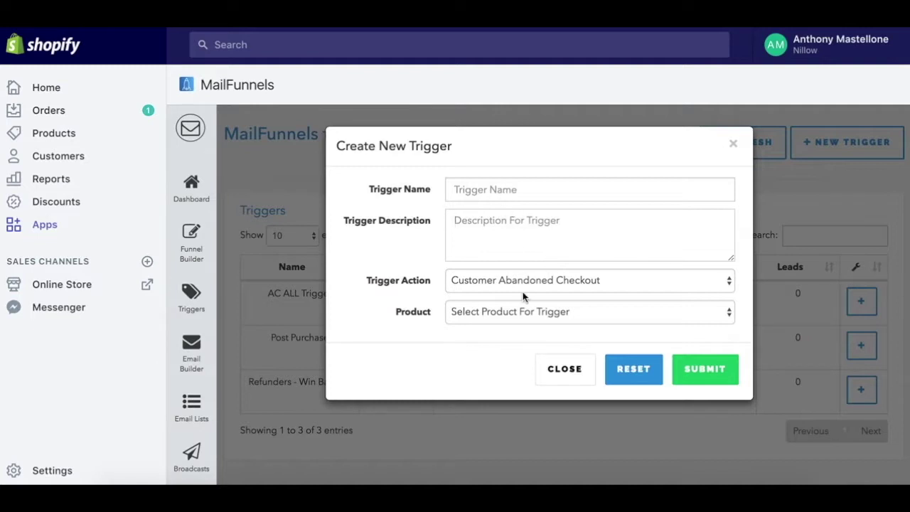
{"action": "left_click", "coordinate": [519, 312]}
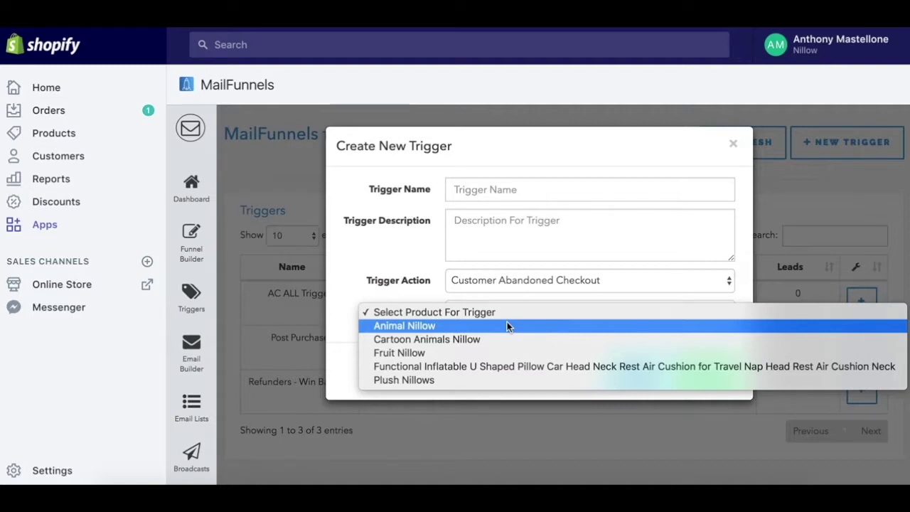
{"action": "left_click", "coordinate": [736, 148]}
{"action": "left_click", "coordinate": [733, 145]}
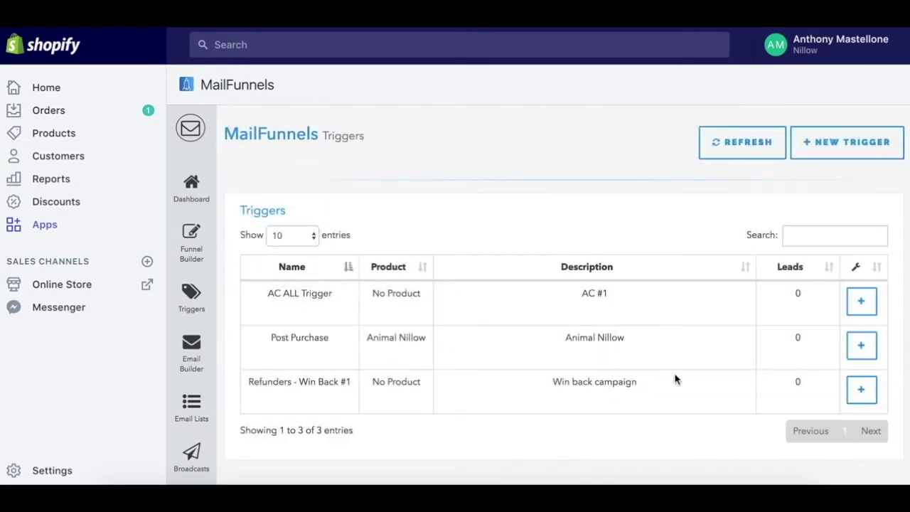
{"action": "left_click_drag", "start_coordinate": [262, 294], "coordinate": [670, 315]}
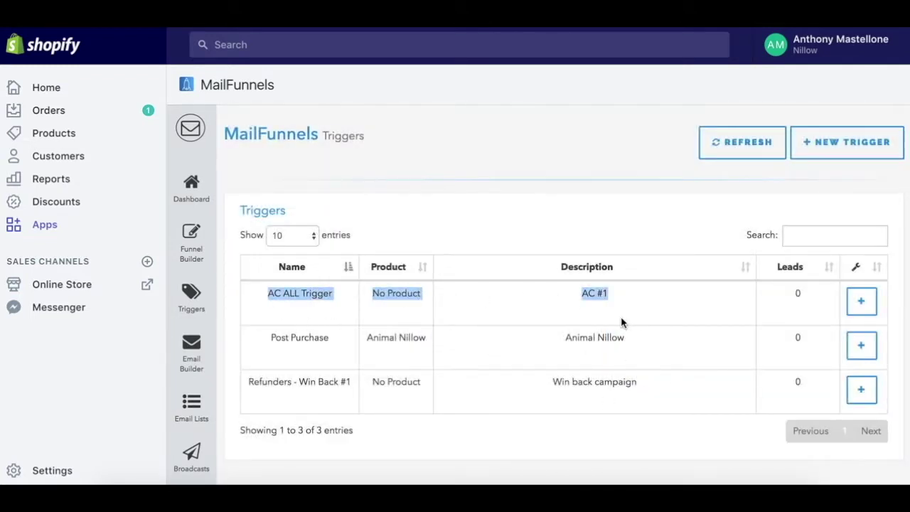
{"action": "left_click_drag", "start_coordinate": [371, 293], "coordinate": [447, 292]}
{"action": "left_click", "coordinate": [489, 298]}
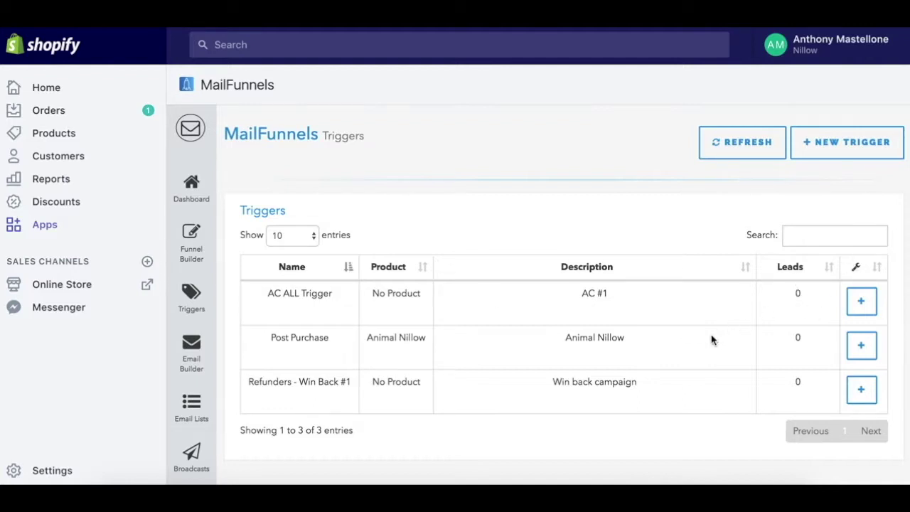
- Create an email template named "AC Follow Up #1" with description "AC #1" and subject "Oops! Looks Like You Forgot Something..."
{"action": "scroll", "coordinate": [599, 339], "scroll_direction": "down", "scroll_amount": 1}
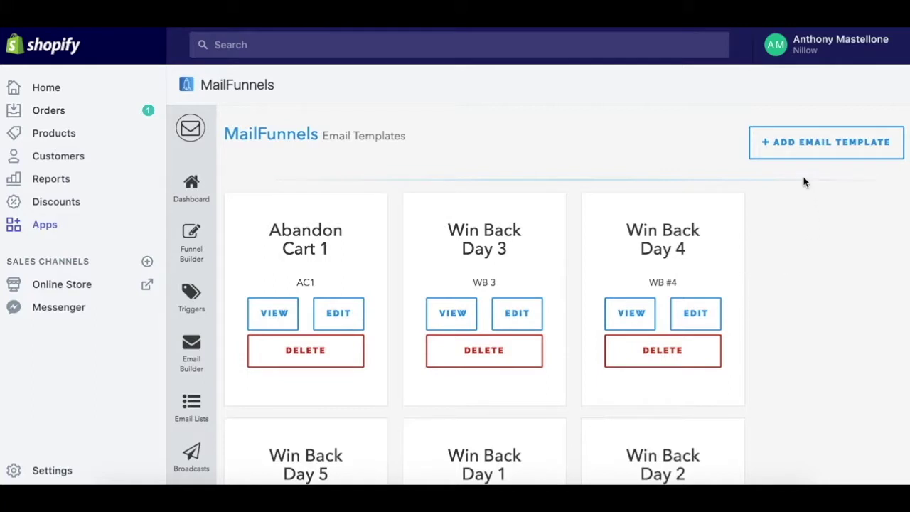
{"action": "scroll", "coordinate": [805, 203], "scroll_direction": "down", "scroll_amount": 1}
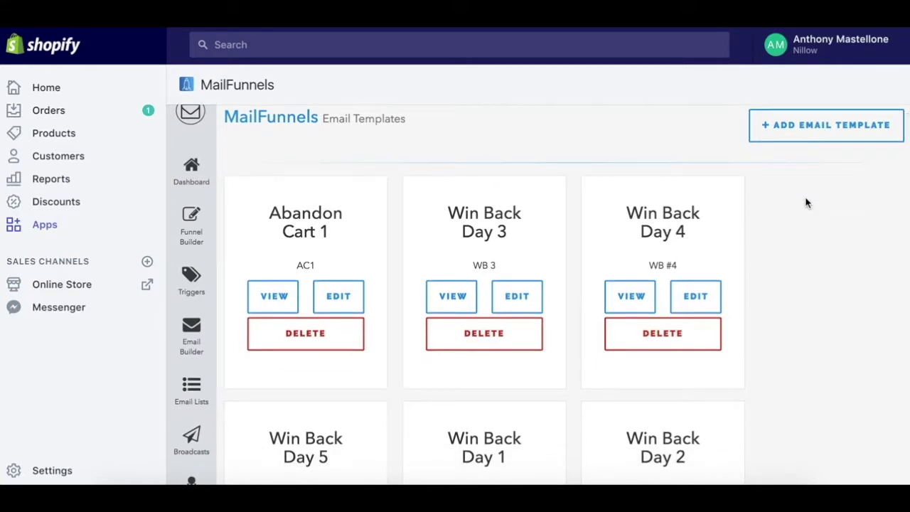
{"action": "left_click", "coordinate": [806, 126]}
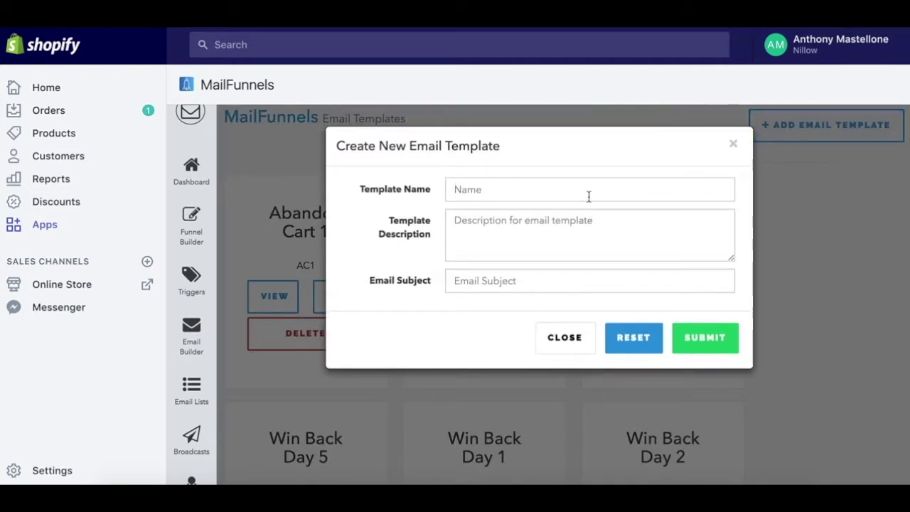
{"action": "type", "text": "AC Follow Up #1"}
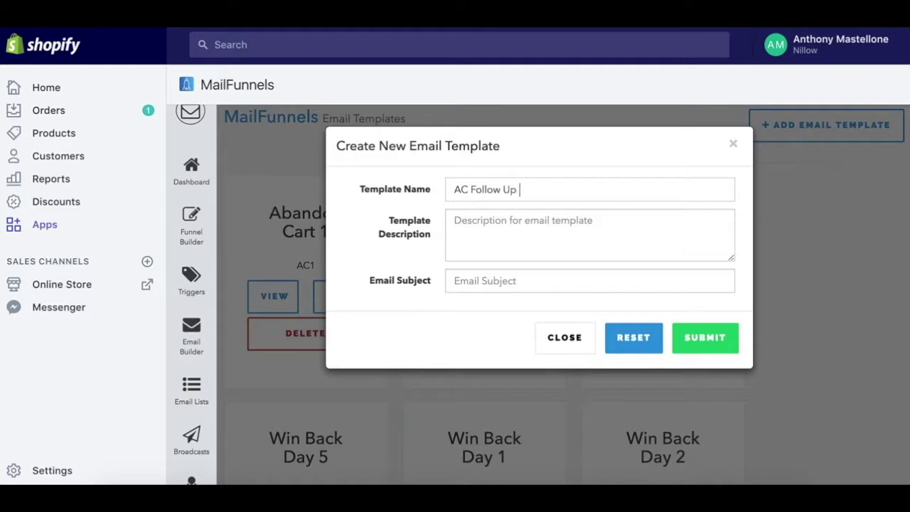
{"action": "left_click", "coordinate": [455, 220]}
{"action": "type", "text": "AC #1"}
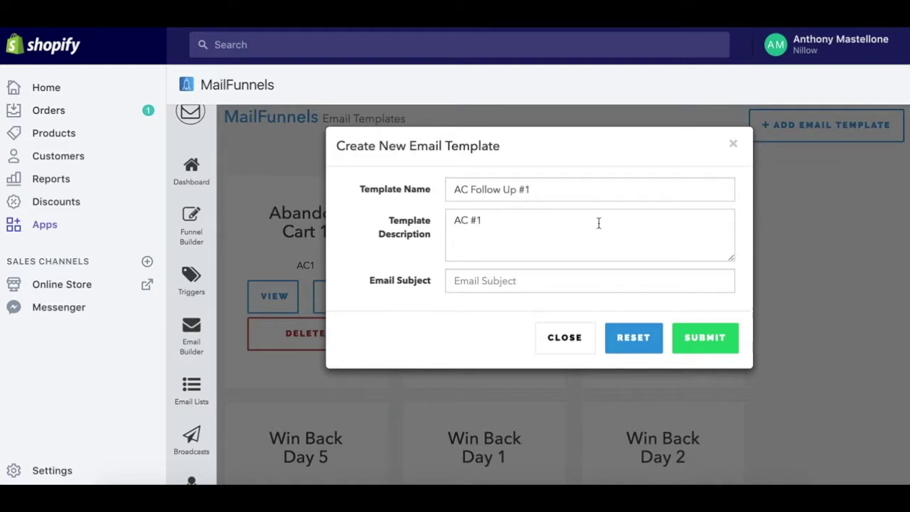
{"action": "left_click", "coordinate": [593, 279]}
{"action": "type", "text": "Oop"}
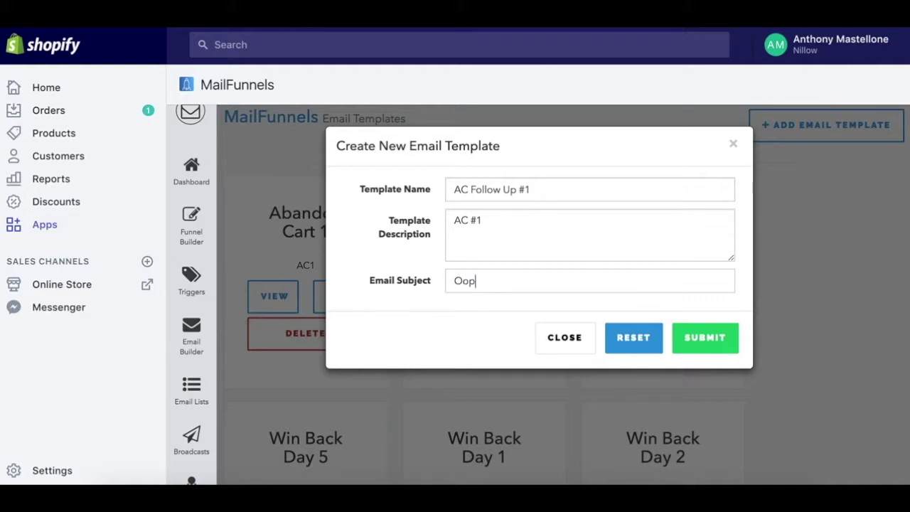
{"action": "type", "text": "s! Looks Like You Forgot Something..."}
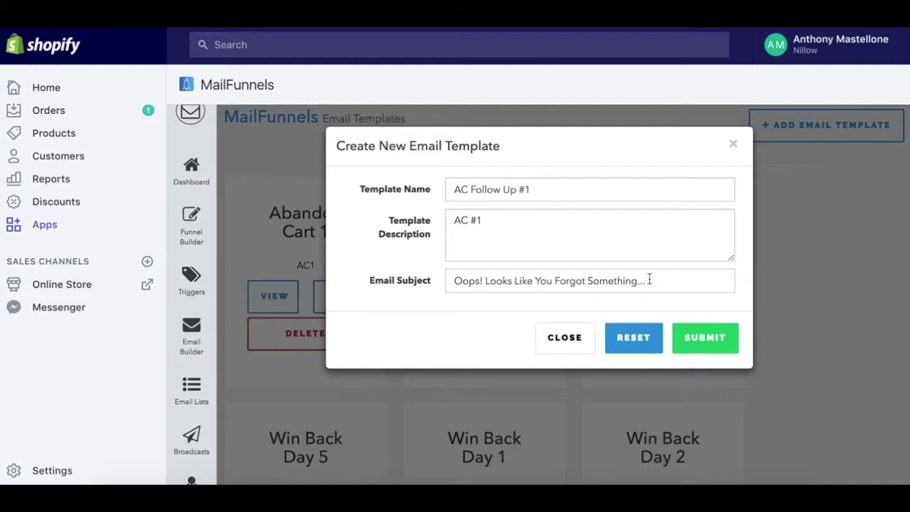
{"action": "left_click", "coordinate": [702, 342]}
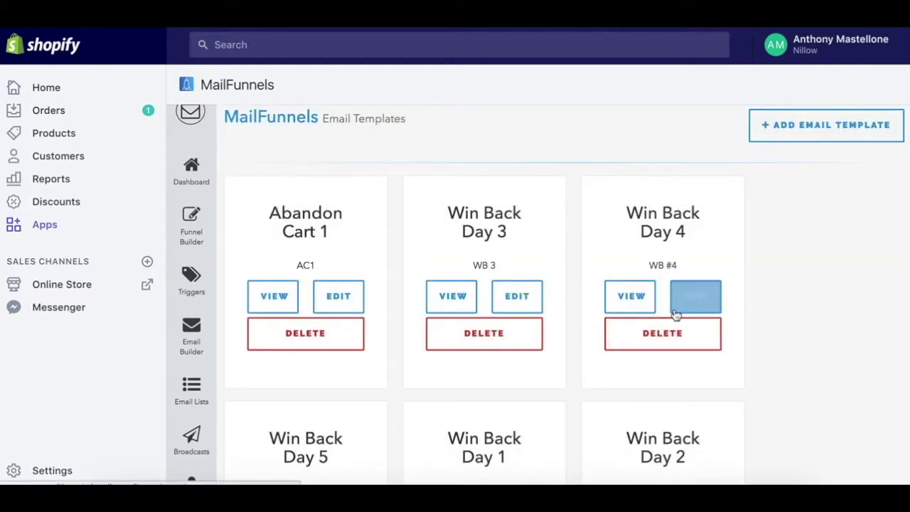
- Open the AC Follow Up #1 template for editing and look over its layout
{"action": "scroll", "coordinate": [592, 419], "scroll_direction": "down", "scroll_amount": 10}
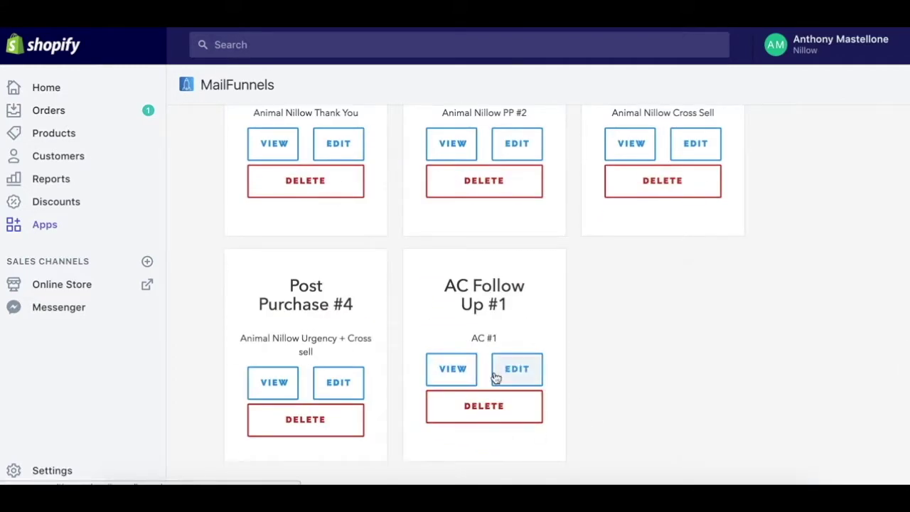
{"action": "left_click", "coordinate": [508, 377]}
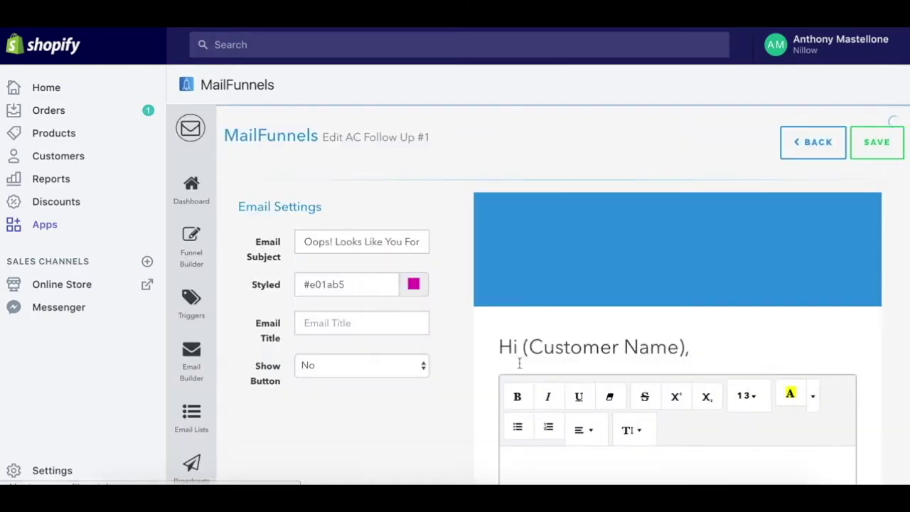
{"action": "scroll", "coordinate": [462, 366], "scroll_direction": "down", "scroll_amount": 2}
{"action": "scroll", "coordinate": [446, 355], "scroll_direction": "down", "scroll_amount": 2}
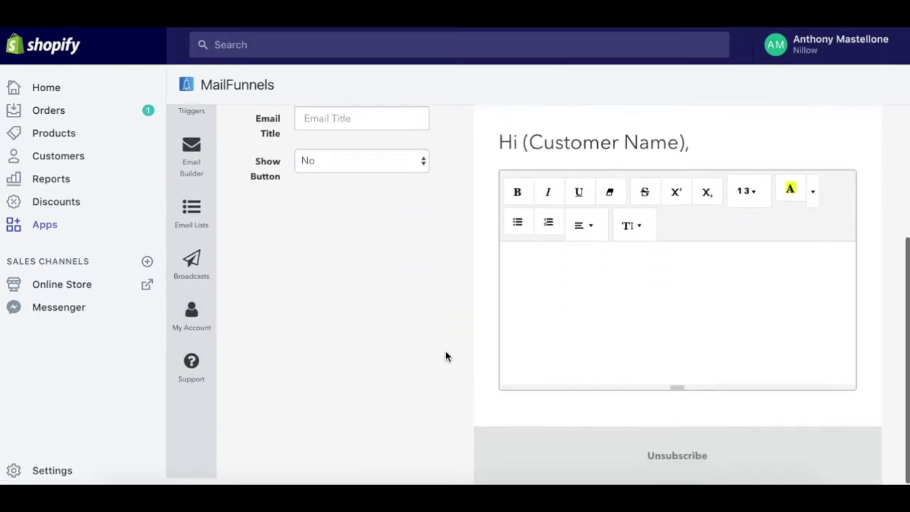
{"action": "scroll", "coordinate": [446, 356], "scroll_direction": "up", "scroll_amount": 4}
- Change the email template's style colour to the light blue #1aafe0
{"action": "scroll", "coordinate": [445, 355], "scroll_direction": "down", "scroll_amount": 3}
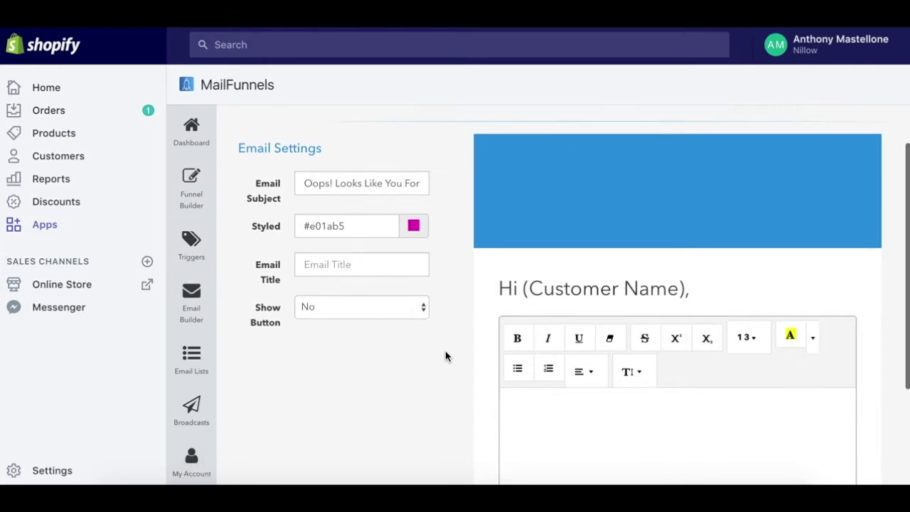
{"action": "left_click", "coordinate": [413, 210]}
{"action": "left_click_drag", "start_coordinate": [422, 228], "coordinate": [422, 256]}
{"action": "left_click", "coordinate": [442, 242]}
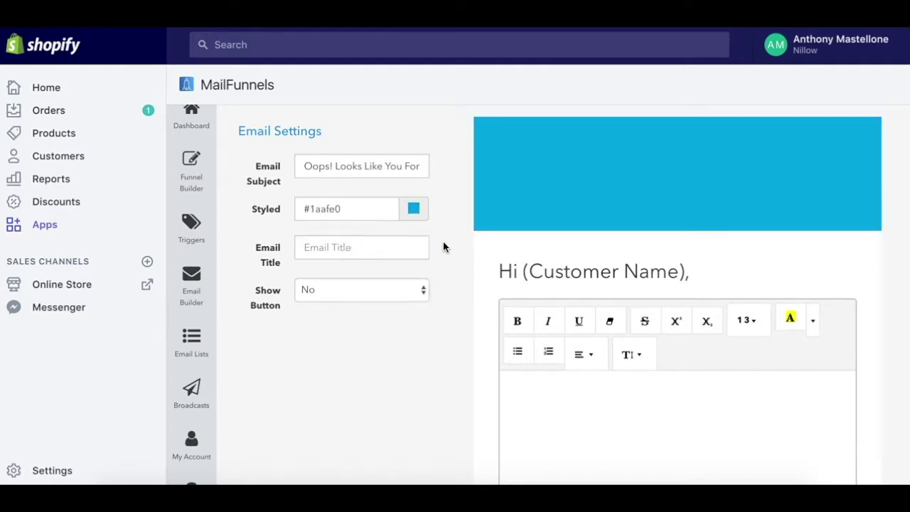
{"action": "scroll", "coordinate": [440, 245], "scroll_direction": "up", "scroll_amount": 1}
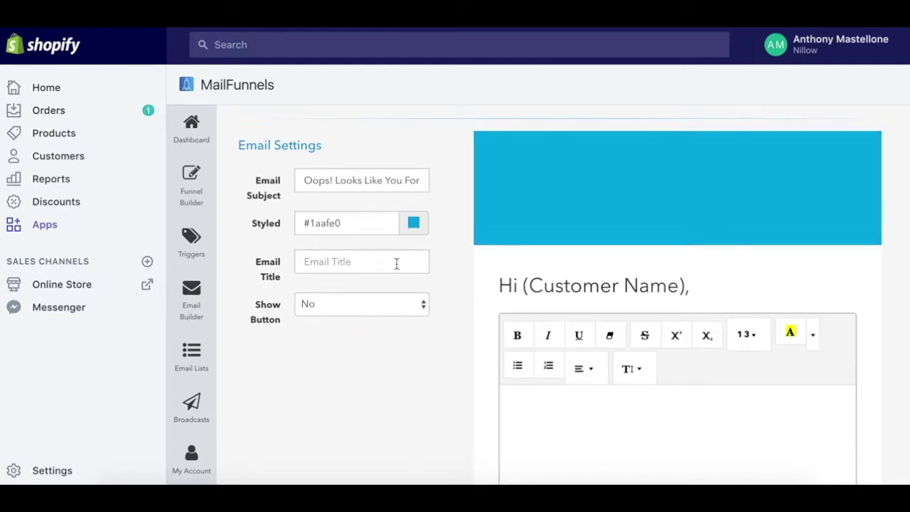
{"action": "scroll", "coordinate": [441, 268], "scroll_direction": "up", "scroll_amount": 1}
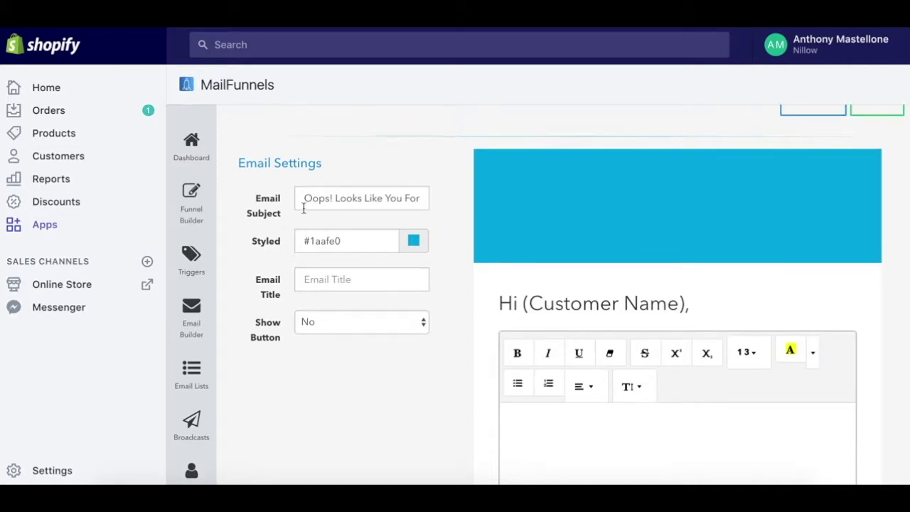
{"action": "left_click_drag", "start_coordinate": [302, 200], "coordinate": [434, 205]}
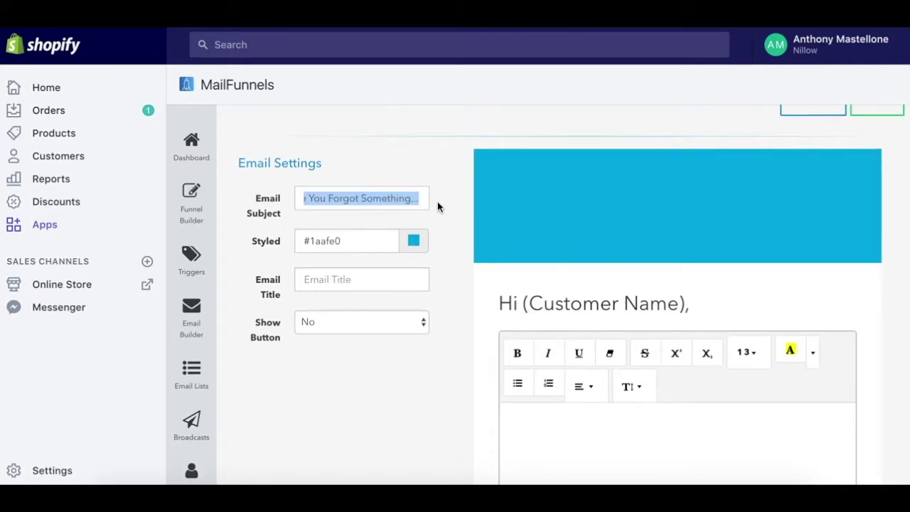
{"action": "left_click", "coordinate": [435, 232]}
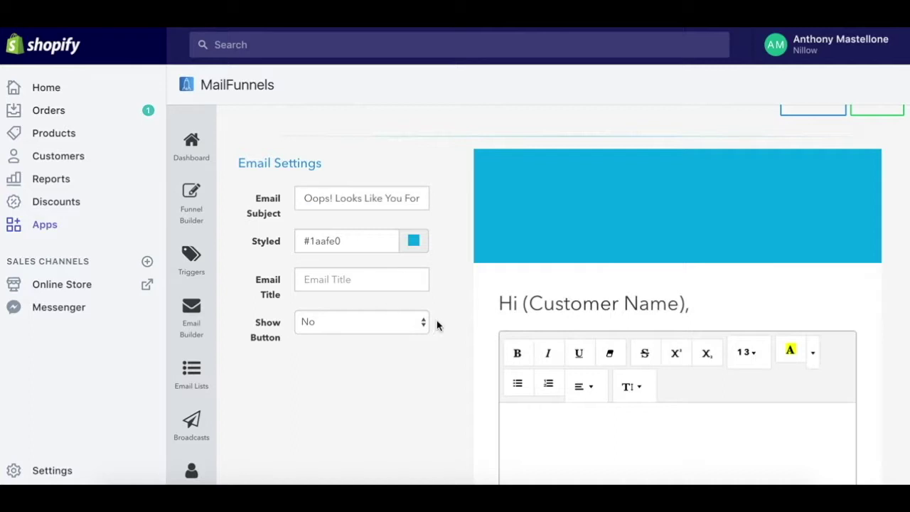
- Set the email title to "Stock Is Running Slim... Complete Your Order Now Before We're Sold Out!"
{"action": "scroll", "coordinate": [434, 320], "scroll_direction": "up", "scroll_amount": 1}
{"action": "left_click", "coordinate": [400, 303]}
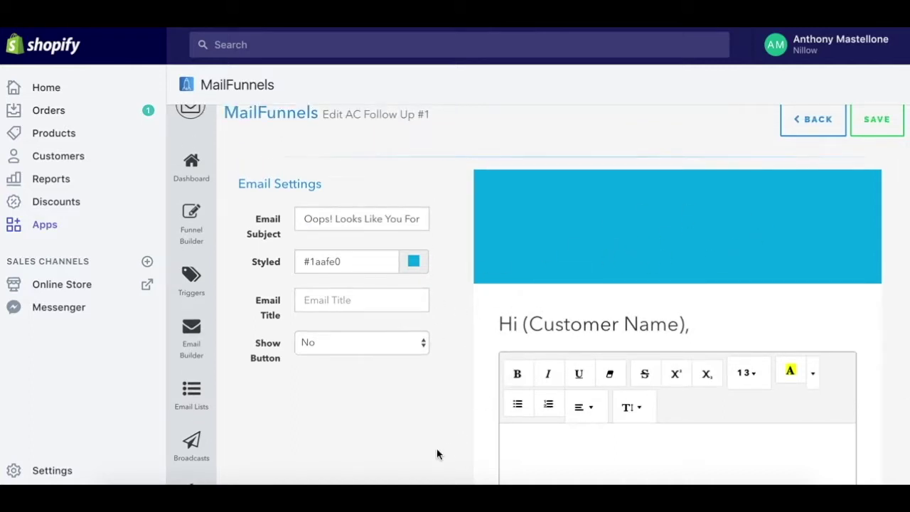
{"action": "scroll", "coordinate": [431, 432], "scroll_direction": "down", "scroll_amount": 1}
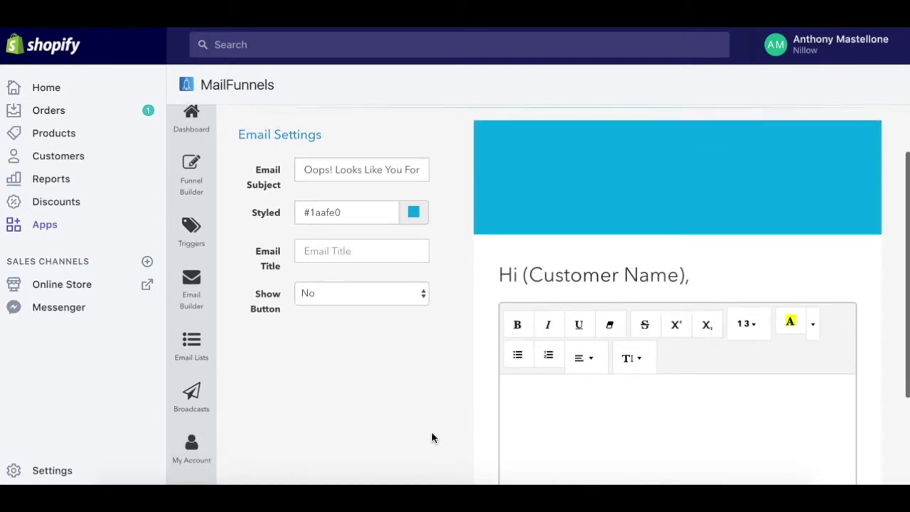
{"action": "scroll", "coordinate": [431, 432], "scroll_direction": "up", "scroll_amount": 2}
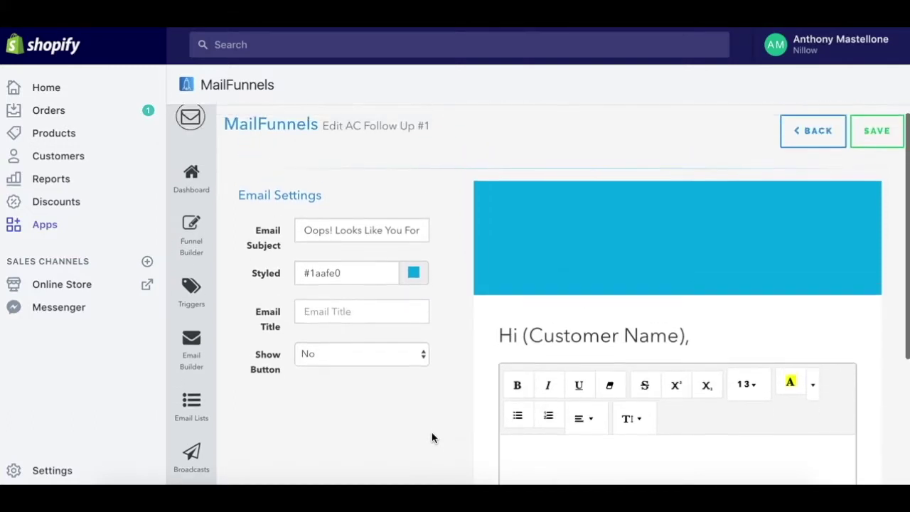
{"action": "type", "text": "S"}
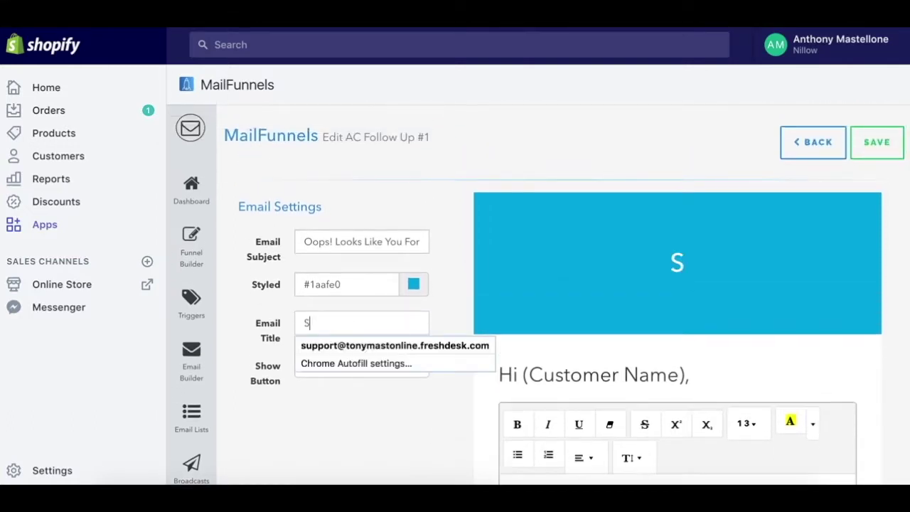
{"action": "type", "text": "tock Is Runni"}
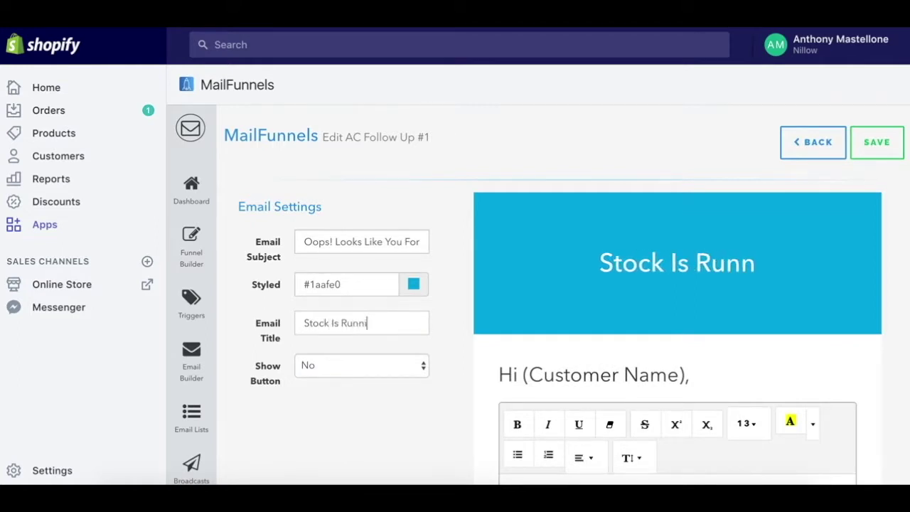
{"action": "type", "text": "ng Slim... Complete Yo"}
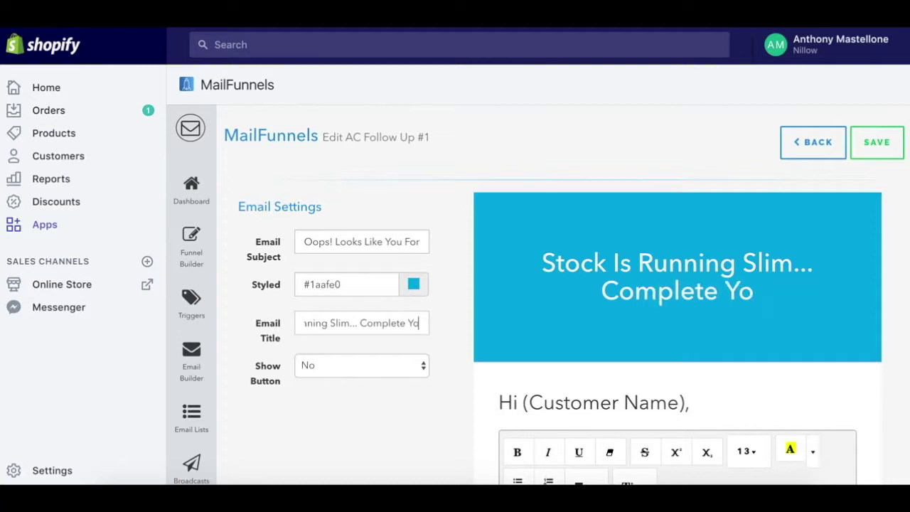
{"action": "type", "text": "ur Order Now Befo"}
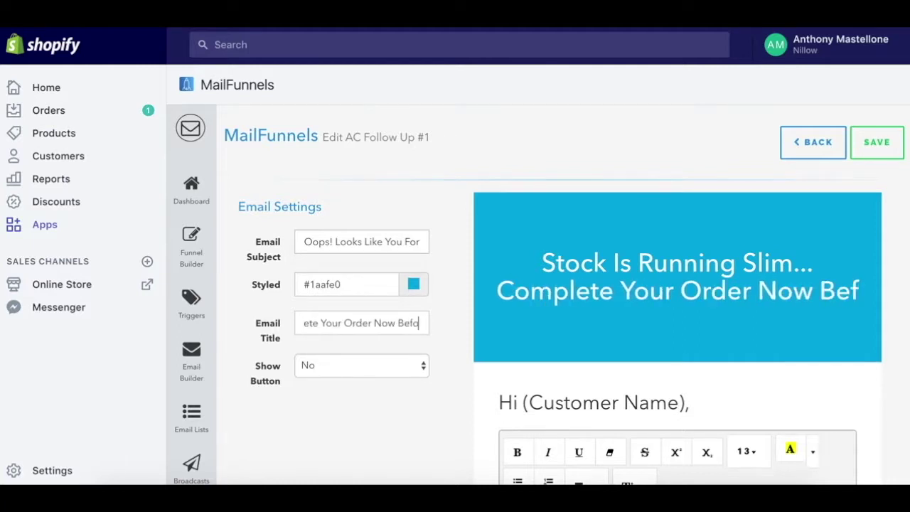
{"action": "type", "text": "re We're SOld"}
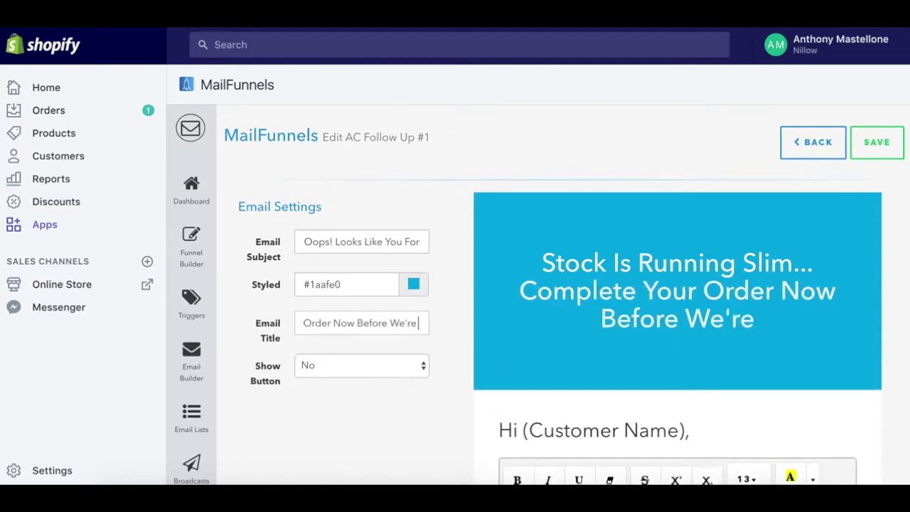
{"action": "key", "text": "BackSpace"}
{"action": "key", "text": "BackSpace"}
{"action": "key", "text": "BackSpace"}
{"action": "type", "text": "old Out@"}
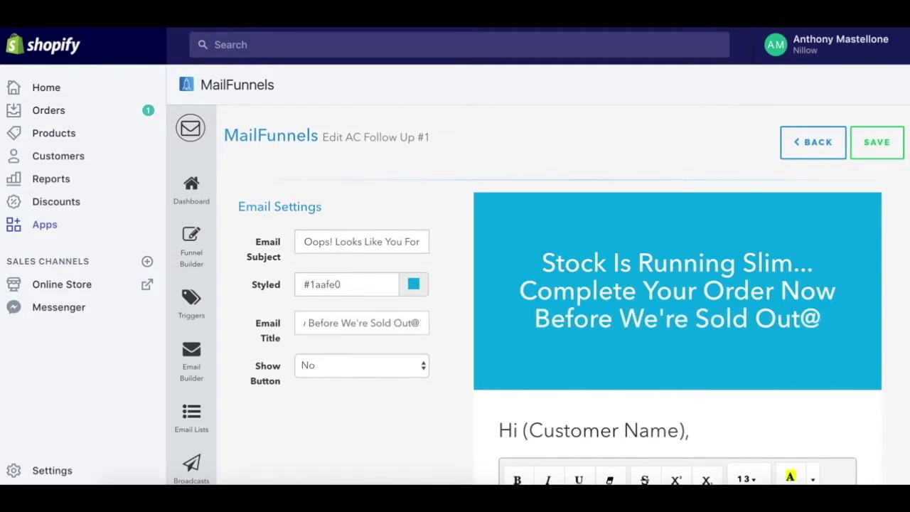
{"action": "key", "text": "BackSpace"}
{"action": "type", "text": "!"}
- Write the opening line "We see that you forgot our best selling Nillow in your cart!" in the email body
{"action": "scroll", "coordinate": [415, 446], "scroll_direction": "down", "scroll_amount": 5}
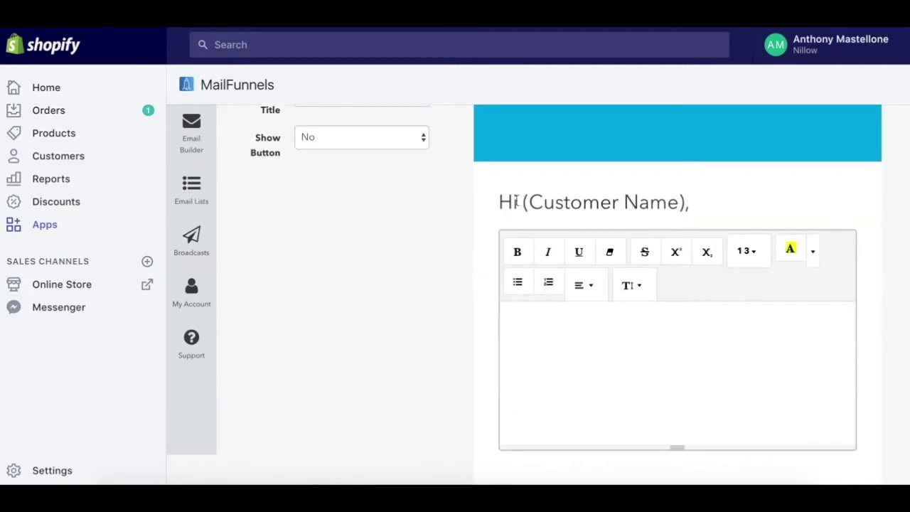
{"action": "left_click_drag", "start_coordinate": [520, 203], "coordinate": [695, 211]}
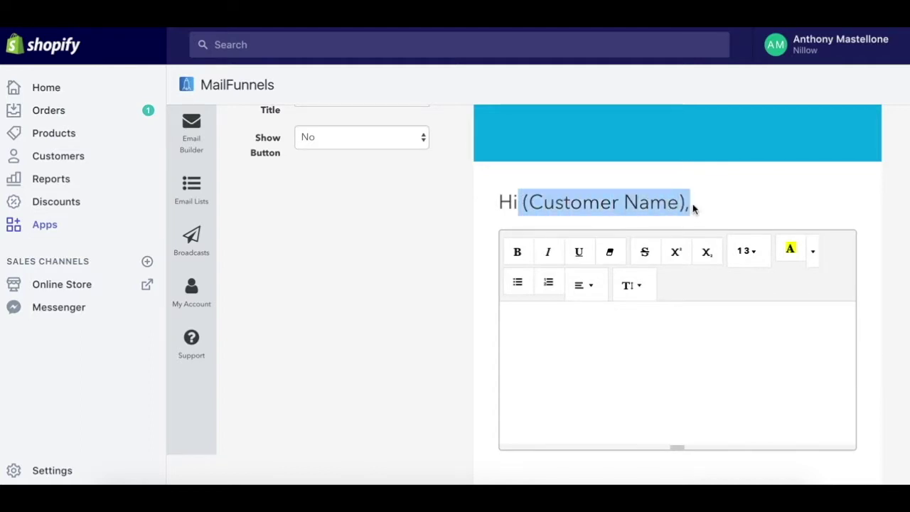
{"action": "left_click", "coordinate": [668, 414]}
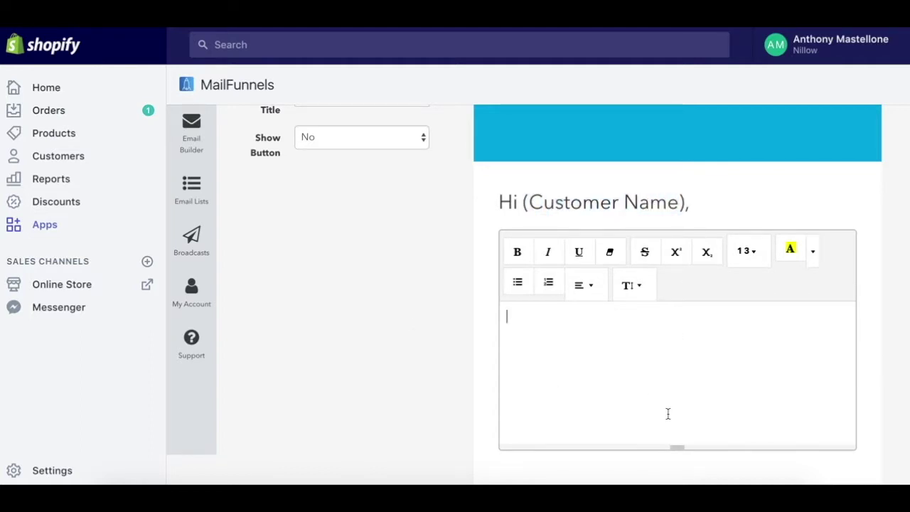
{"action": "type", "text": "Than"}
{"action": "key", "text": "BackSpace"}
{"action": "key", "text": "BackSpace"}
{"action": "key", "text": "BackSpace"}
{"action": "key", "text": "BackSpace"}
{"action": "type", "text": "We see yo"}
{"action": "key", "text": "BackSpace"}
{"action": "key", "text": "BackSpace"}
{"action": "type", "text": "that you "}
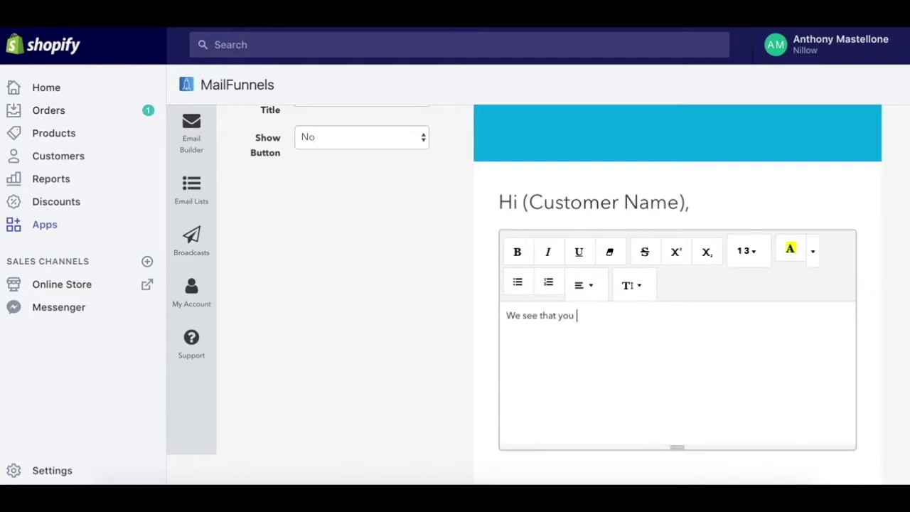
{"action": "type", "text": "forgot our best selling Nillow i"}
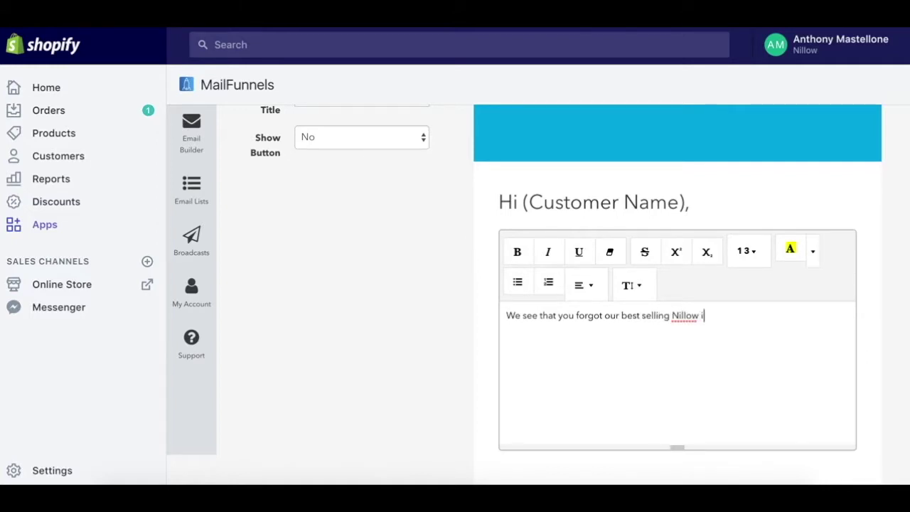
{"action": "type", "text": "n your cart!"}
- Add a second body paragraph reading "Be sure to complete your order now as we only have a slim amount of stock remaining!"
{"action": "key", "text": "Return"}
{"action": "key", "text": "Return"}
{"action": "type", "text": "Be sure yo"}
{"action": "key", "text": "BackSpace"}
{"action": "key", "text": "BackSpace"}
{"action": "type", "text": "to co"}
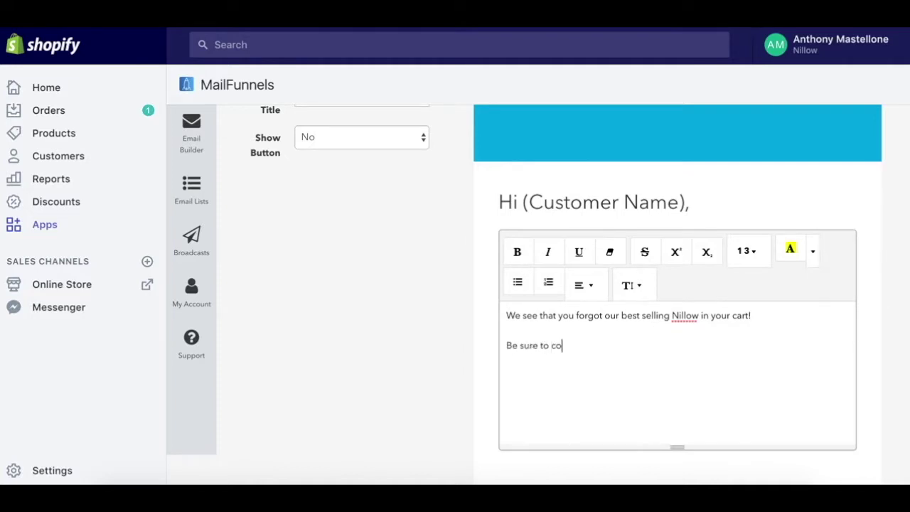
{"action": "type", "text": "mplete your order now as "}
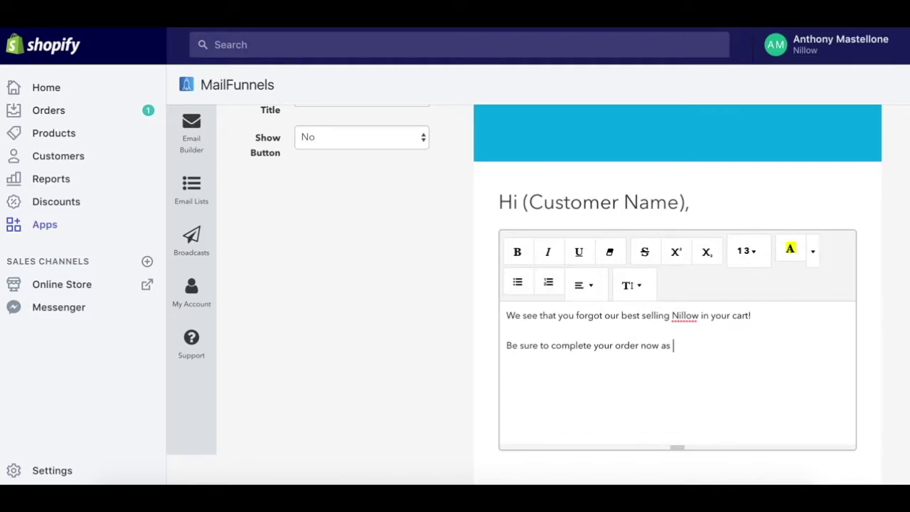
{"action": "type", "text": "we only have a slim amount of stock remain"}
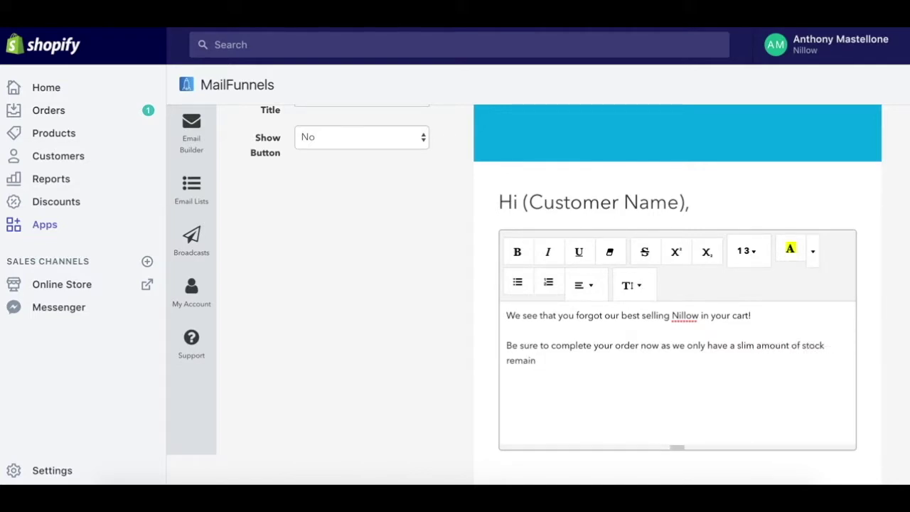
{"action": "type", "text": "ing!"}
- Add a closing body paragraph reading "Click the button below to complete your order now!"
{"action": "key", "text": "Return"}
{"action": "key", "text": "Return"}
{"action": "type", "text": "Clc"}
{"action": "key", "text": "BackSpace"}
{"action": "type", "text": "ick the button below to comple"}
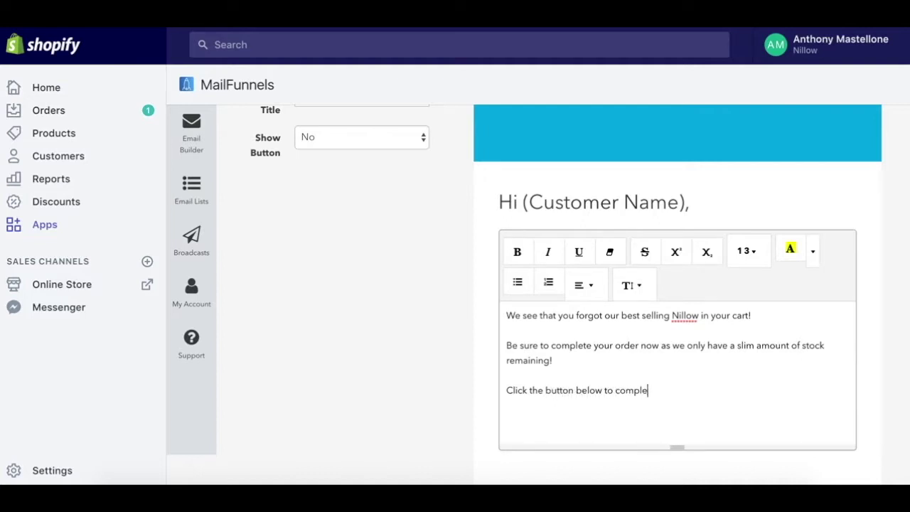
{"action": "type", "text": "te your order now!"}
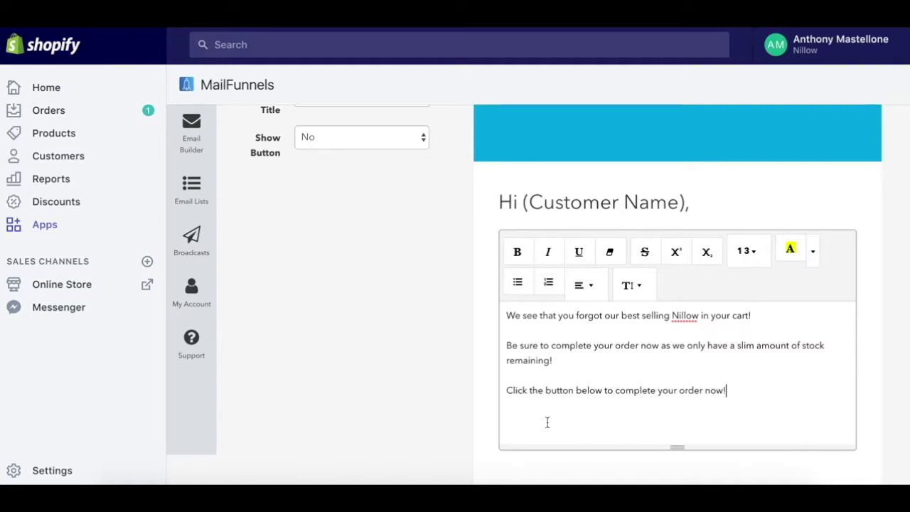
- Set the Show Button option to Yes for the email template
{"action": "scroll", "coordinate": [547, 422], "scroll_direction": "down", "scroll_amount": 2}
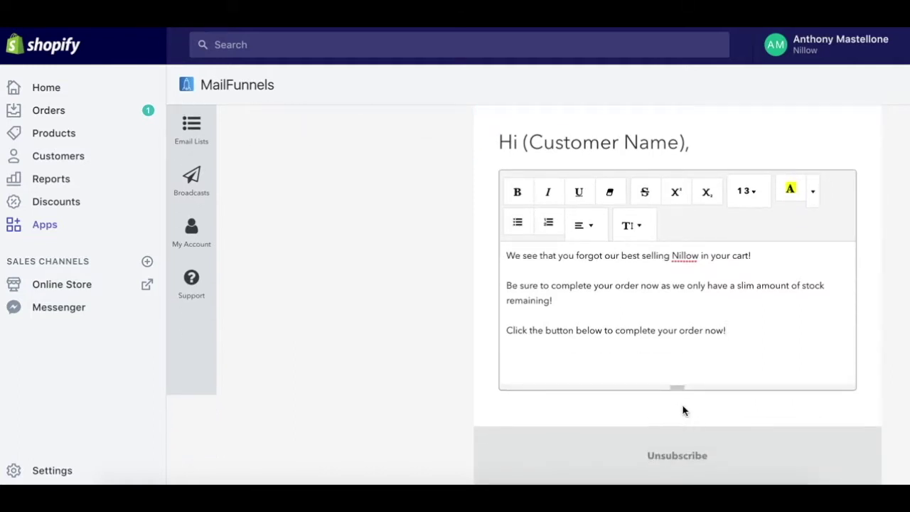
{"action": "scroll", "coordinate": [685, 406], "scroll_direction": "up", "scroll_amount": 3}
{"action": "scroll", "coordinate": [369, 306], "scroll_direction": "up", "scroll_amount": 3}
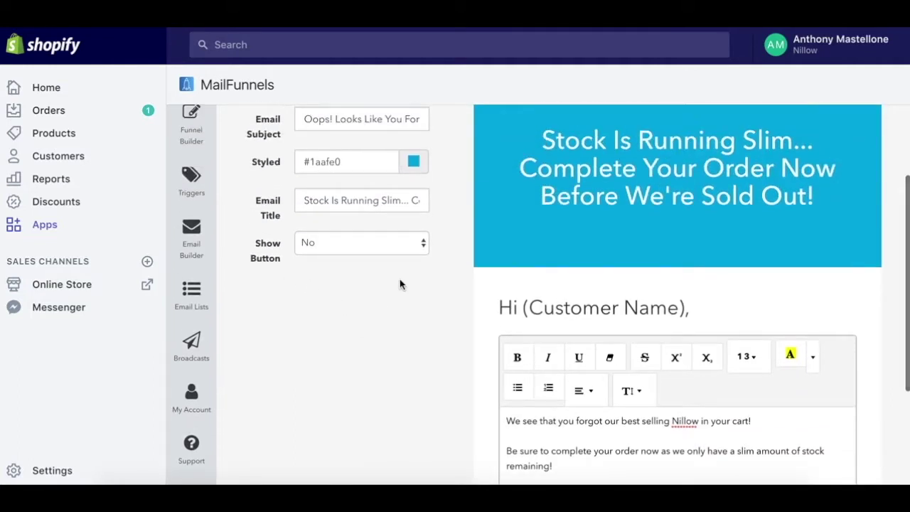
{"action": "left_click", "coordinate": [396, 246]}
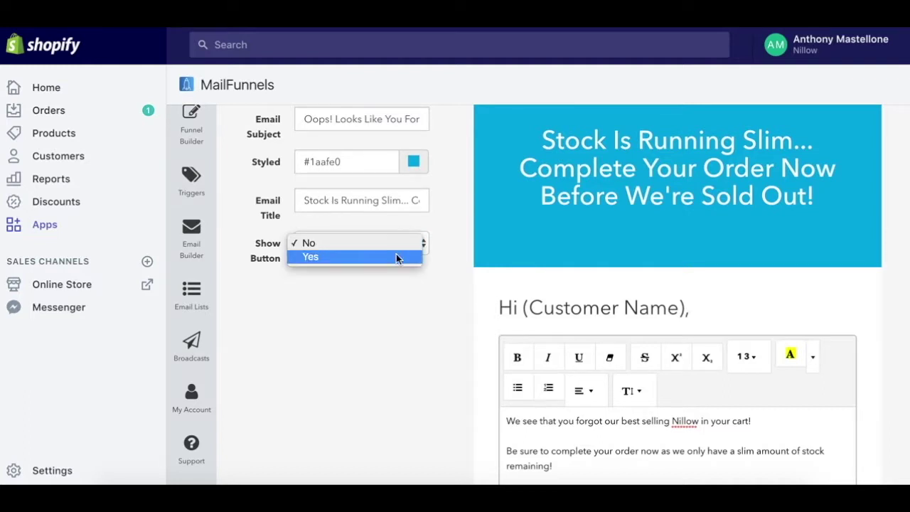
{"action": "left_click", "coordinate": [397, 257]}
{"action": "scroll", "coordinate": [442, 319], "scroll_direction": "down", "scroll_amount": 5}
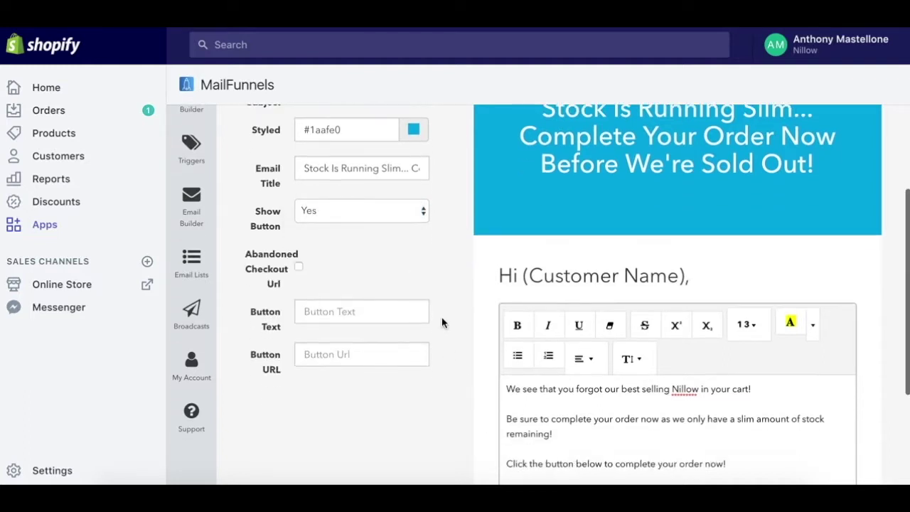
- Enable the abandoned checkout URL for the email's button and set its text to "COMPLETE YOUR ORDER NOW"
{"action": "left_click", "coordinate": [338, 232]}
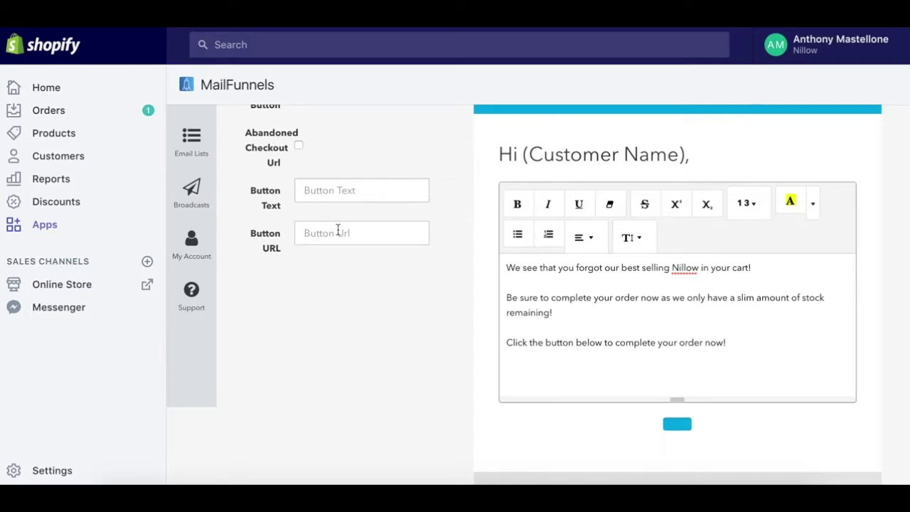
{"action": "scroll", "coordinate": [340, 250], "scroll_direction": "up", "scroll_amount": 1}
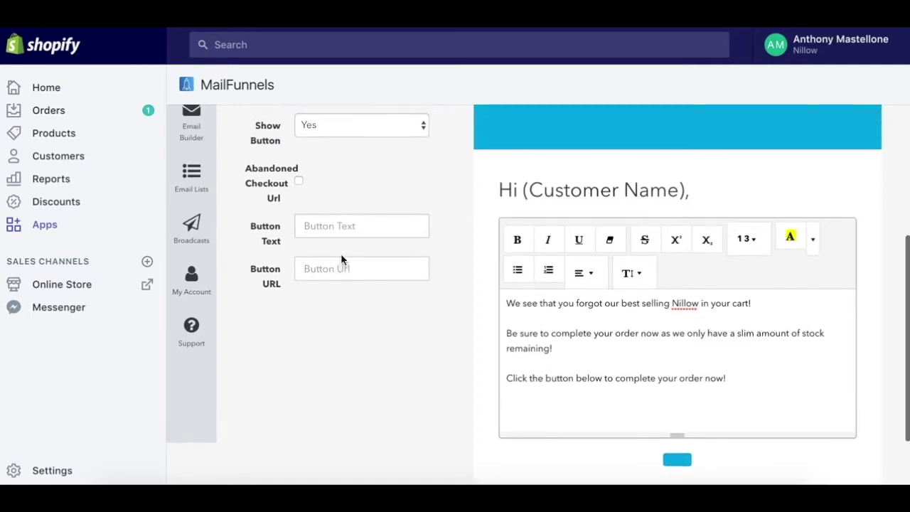
{"action": "left_click", "coordinate": [298, 180]}
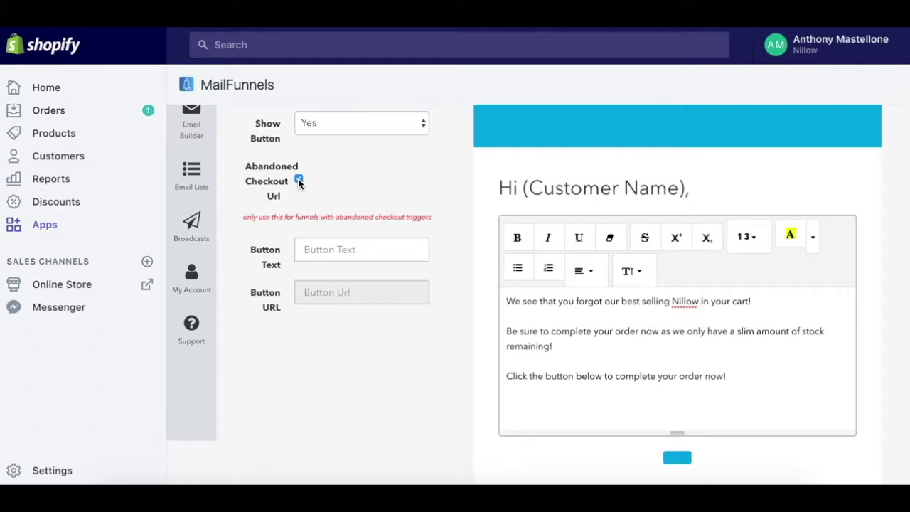
{"action": "left_click", "coordinate": [338, 245]}
{"action": "type", "text": "COMPLE"}
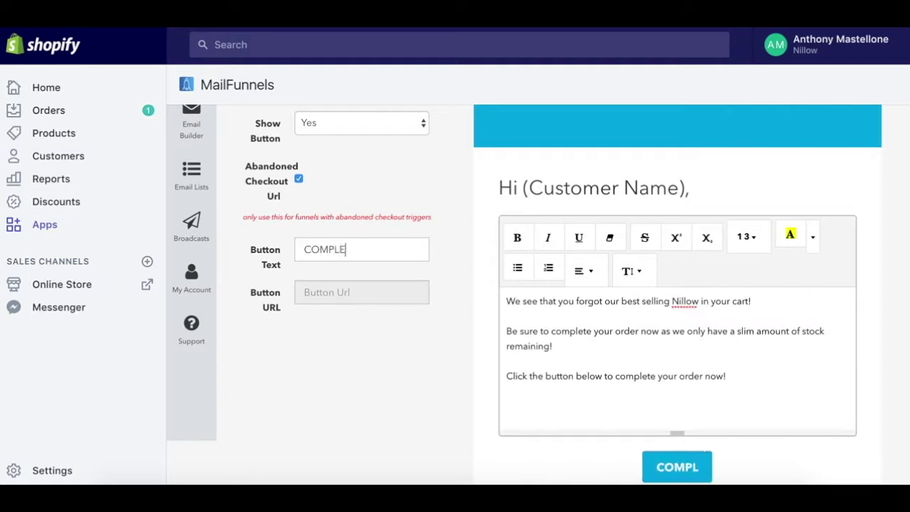
{"action": "type", "text": "TE YOUR ORDER NOW"}
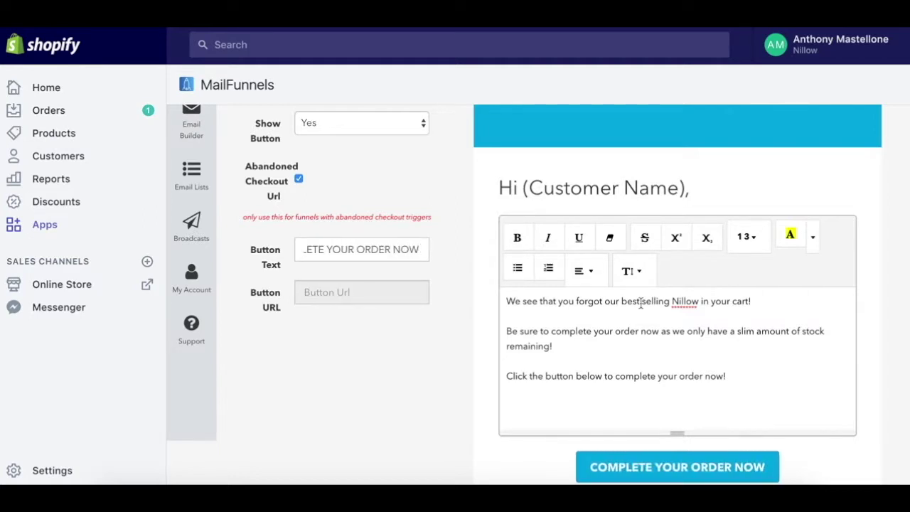
{"action": "scroll", "coordinate": [471, 304], "scroll_direction": "down", "scroll_amount": 2}
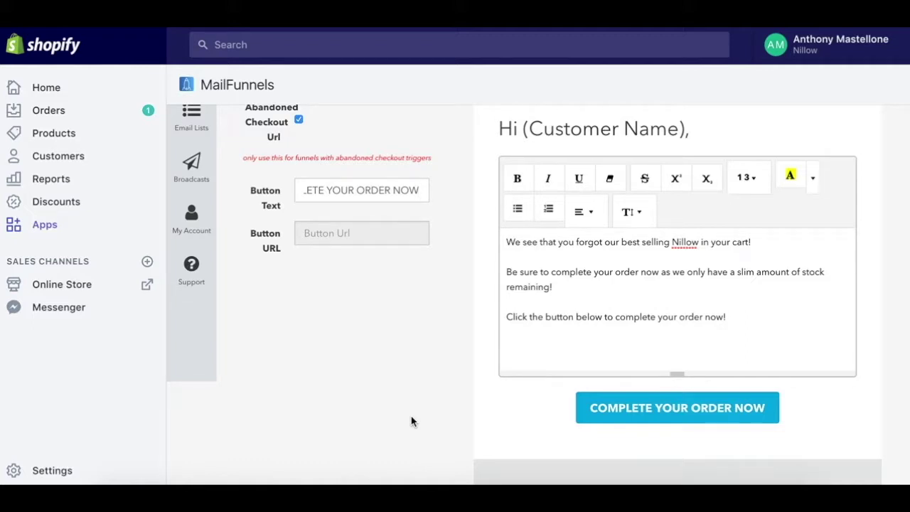
- Save the AC Follow Up #1 email template and dismiss the notification
{"action": "scroll", "coordinate": [427, 373], "scroll_direction": "up", "scroll_amount": 2}
{"action": "scroll", "coordinate": [823, 175], "scroll_direction": "up", "scroll_amount": 5}
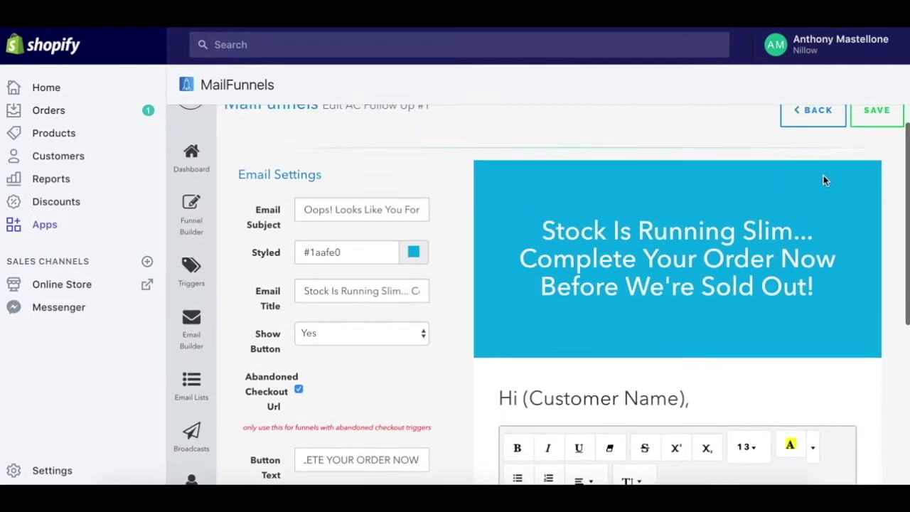
{"action": "left_click", "coordinate": [881, 141]}
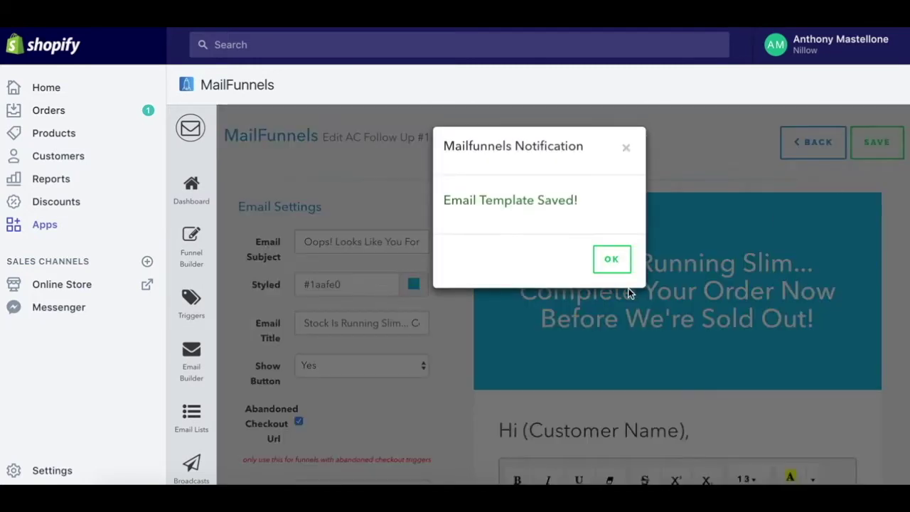
{"action": "left_click", "coordinate": [608, 255]}
- Start a new funnel in the Funnel Builder named "AC All" with the description "AC"
{"action": "left_click", "coordinate": [189, 241]}
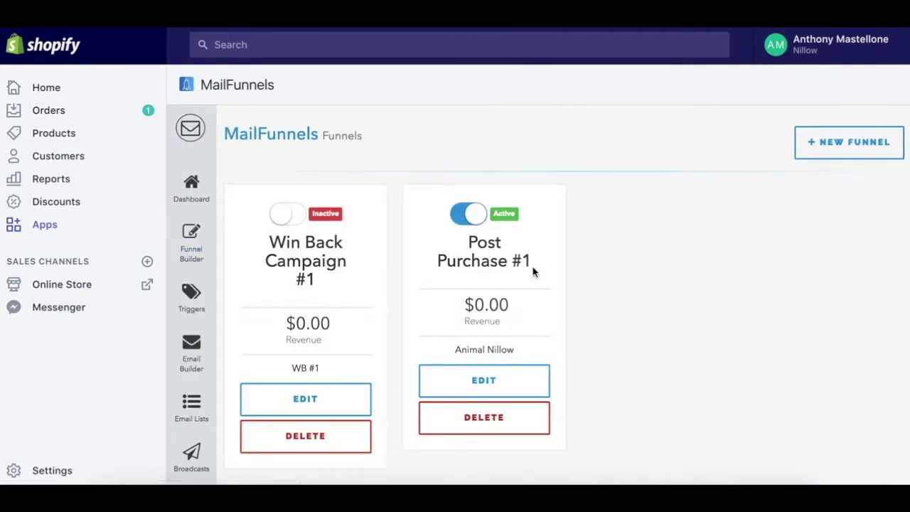
{"action": "left_click", "coordinate": [842, 149]}
{"action": "left_click", "coordinate": [523, 188]}
{"action": "type", "text": "AC All"}
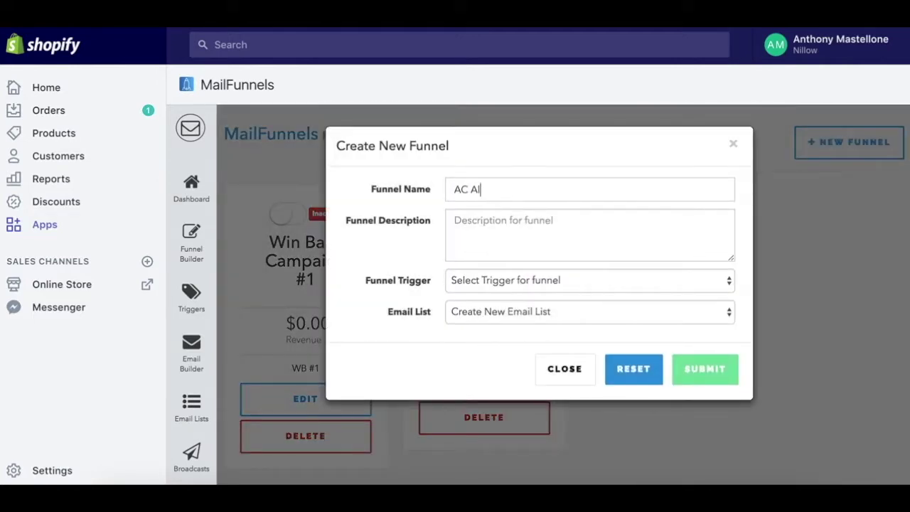
{"action": "key", "text": "Tab"}
{"action": "type", "text": "AC"}
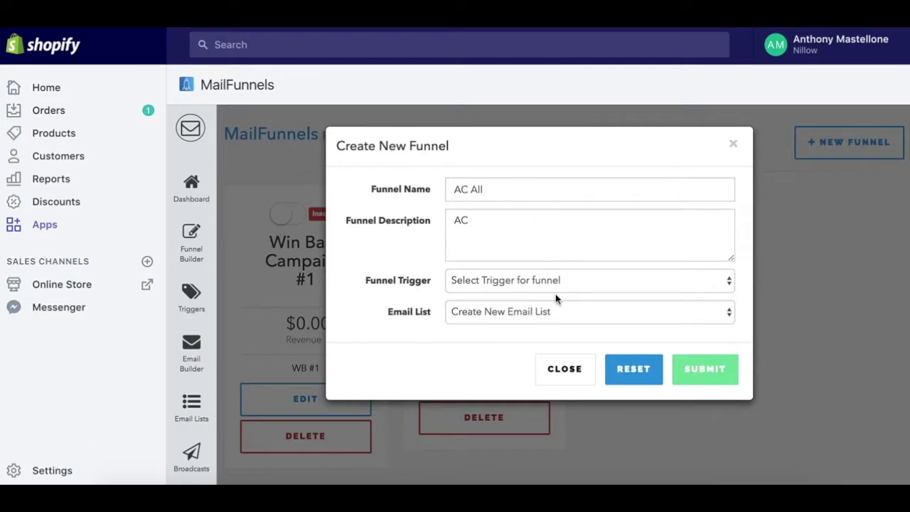
- Assign the AC ALL Trigger to the funnel, keep Create New Email List, and submit it
{"action": "left_click", "coordinate": [555, 288]}
{"action": "left_click", "coordinate": [555, 292]}
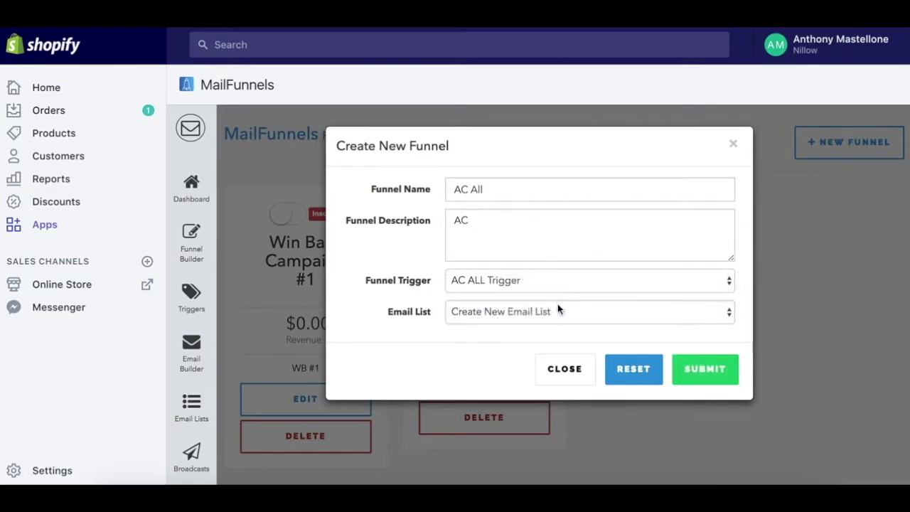
{"action": "left_click", "coordinate": [520, 317]}
{"action": "left_click", "coordinate": [520, 318]}
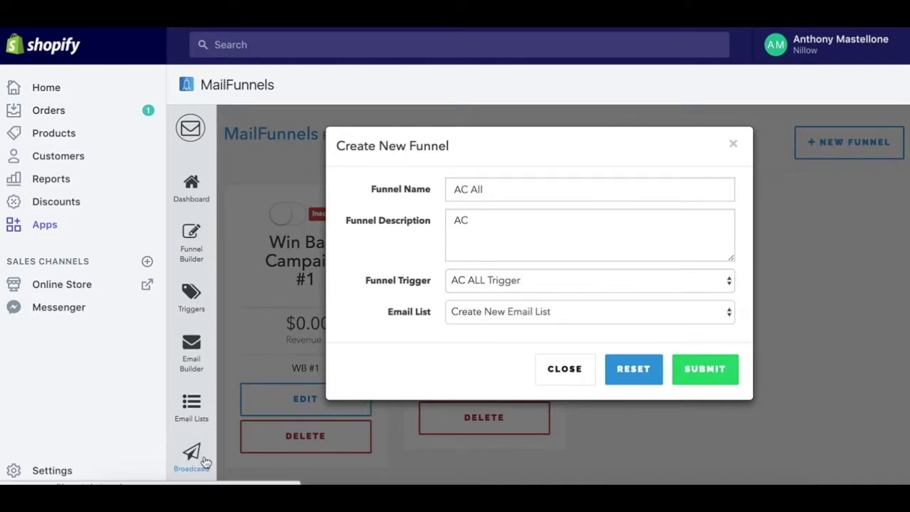
{"action": "left_click", "coordinate": [703, 367]}
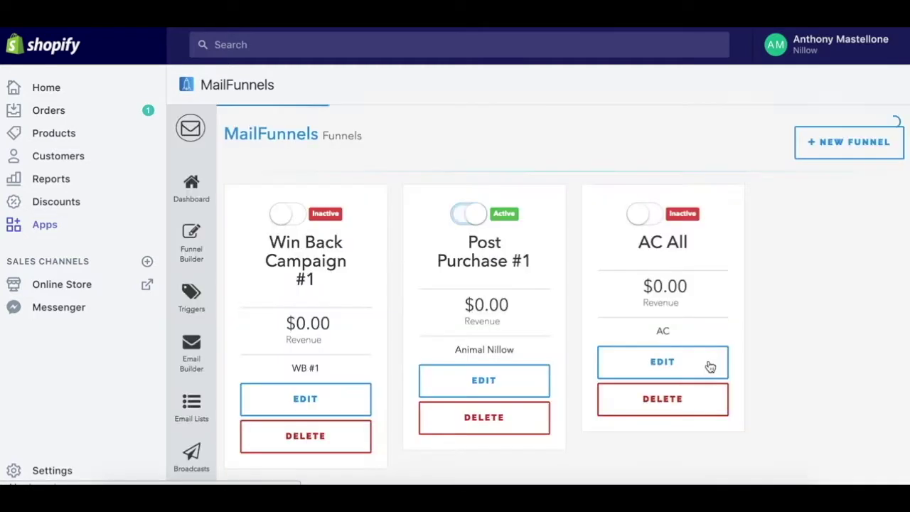
- Open the AC All funnel for editing and start a new action labelled "Follow Up #1"
{"action": "left_click", "coordinate": [710, 366]}
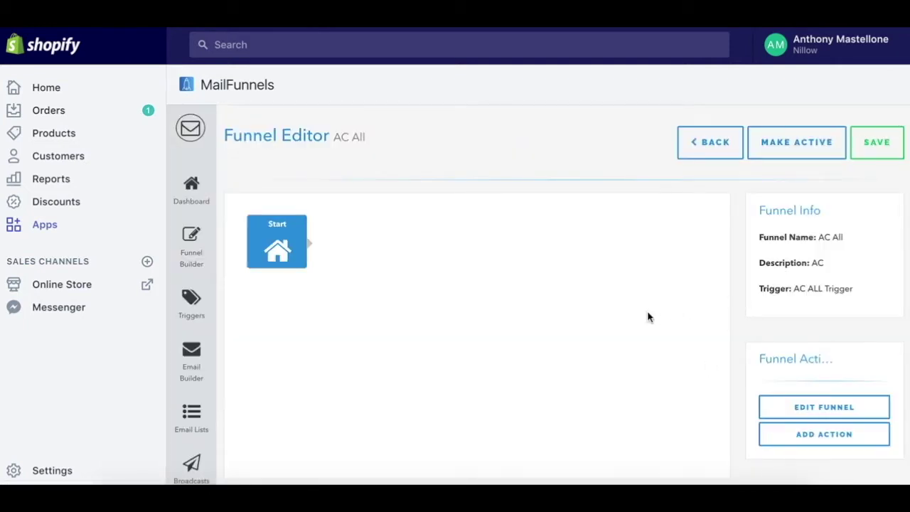
{"action": "scroll", "coordinate": [654, 320], "scroll_direction": "down", "scroll_amount": 1}
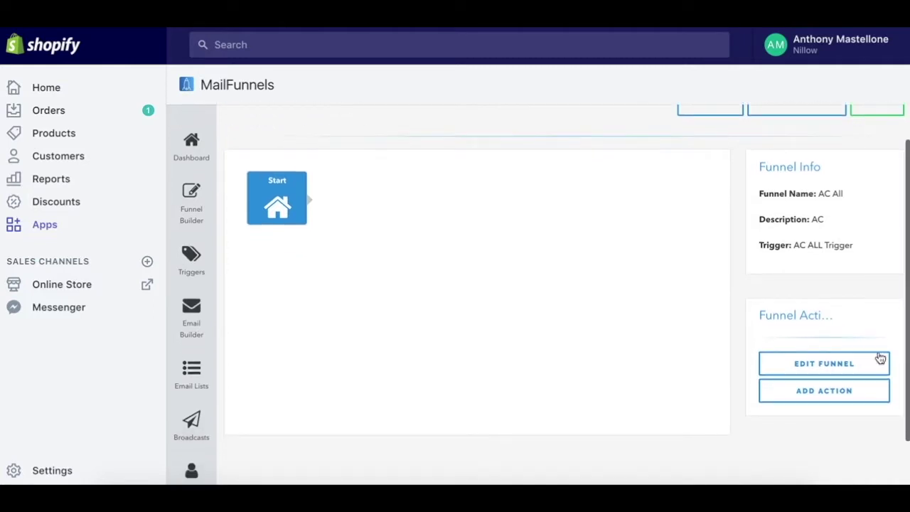
{"action": "left_click", "coordinate": [818, 391]}
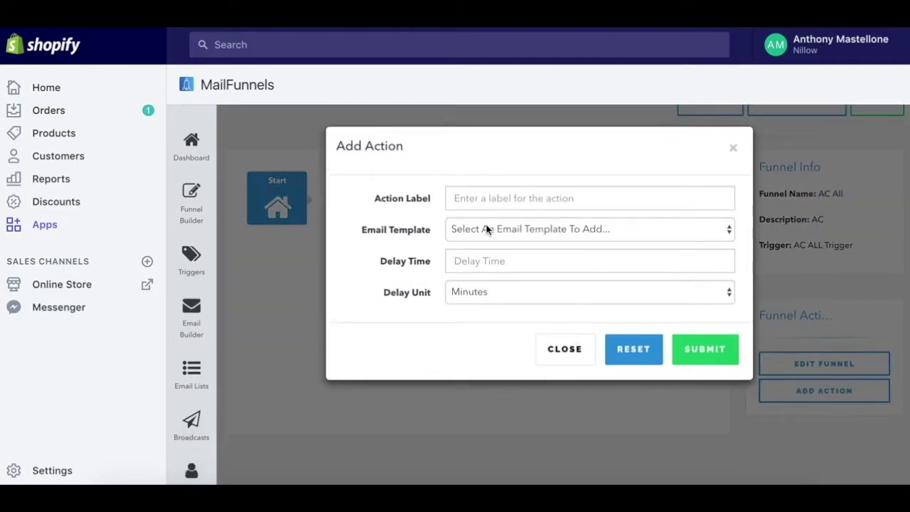
{"action": "left_click", "coordinate": [518, 207]}
{"action": "type", "text": "Follow Up #1"}
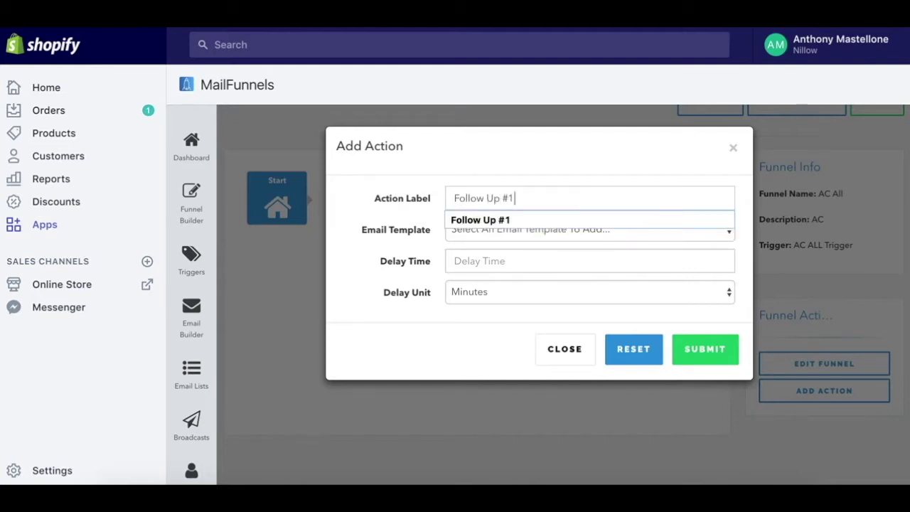
- Give the action the AC Follow Up #1 email template and a delay of 5 minutes, and submit it
{"action": "left_click", "coordinate": [523, 229]}
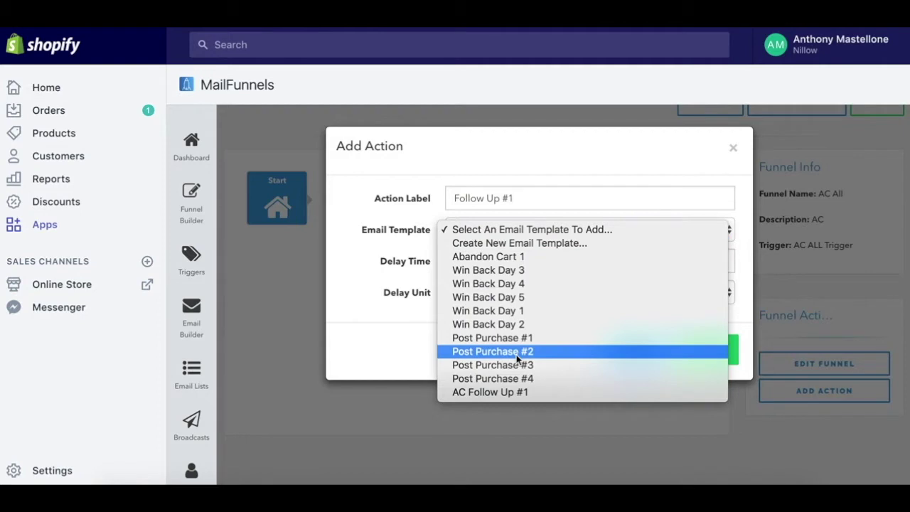
{"action": "left_click", "coordinate": [518, 397]}
{"action": "left_click", "coordinate": [503, 261]}
{"action": "type", "text": "5"}
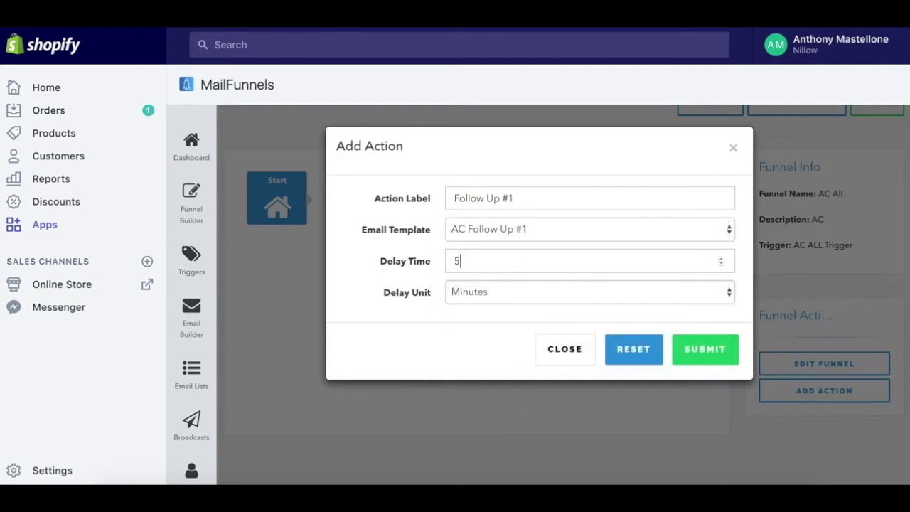
{"action": "left_click", "coordinate": [672, 299]}
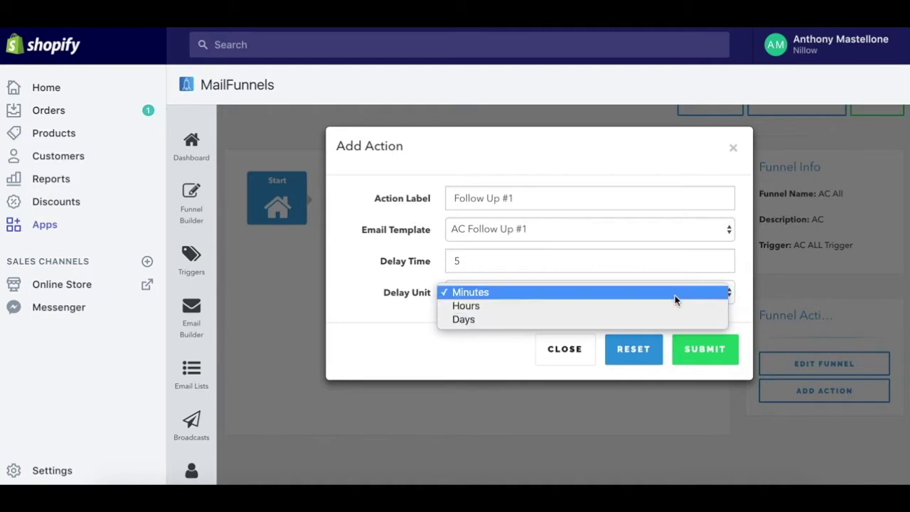
{"action": "left_click", "coordinate": [674, 295]}
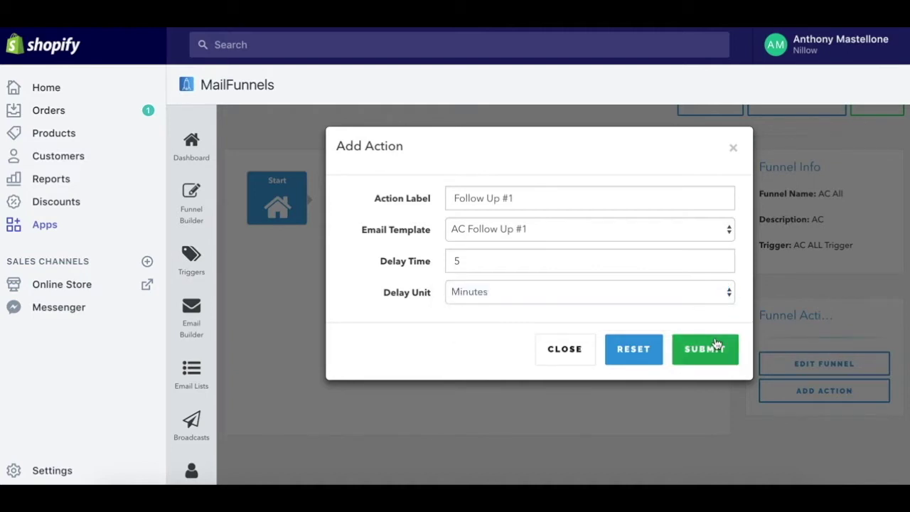
{"action": "left_click", "coordinate": [716, 346]}
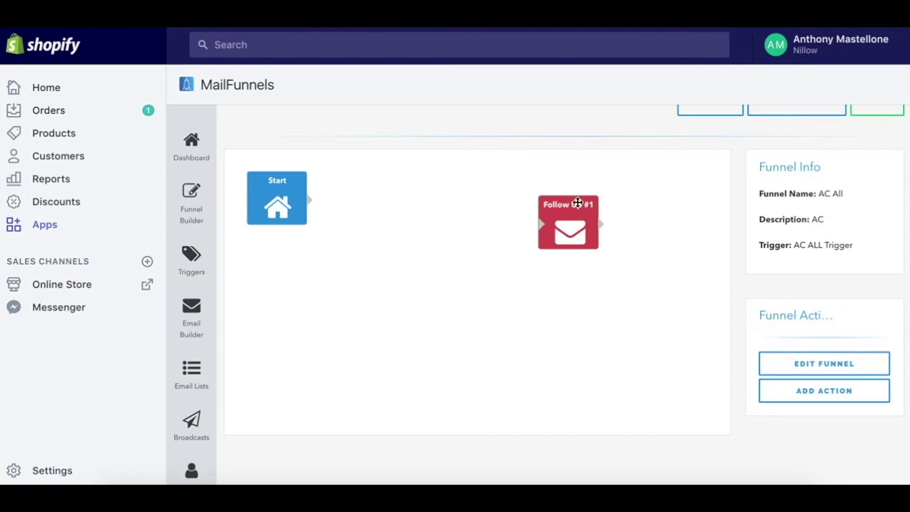
- Move the Follow Up #1 node closer to the Start node and connect Start to it
{"action": "left_click_drag", "start_coordinate": [577, 203], "coordinate": [467, 203]}
{"action": "left_click_drag", "start_coordinate": [307, 202], "coordinate": [432, 225]}
- Save the AC All funnel and make it active
{"action": "scroll", "coordinate": [631, 256], "scroll_direction": "up", "scroll_amount": 1}
{"action": "left_click", "coordinate": [883, 141]}
{"action": "left_click", "coordinate": [609, 258]}
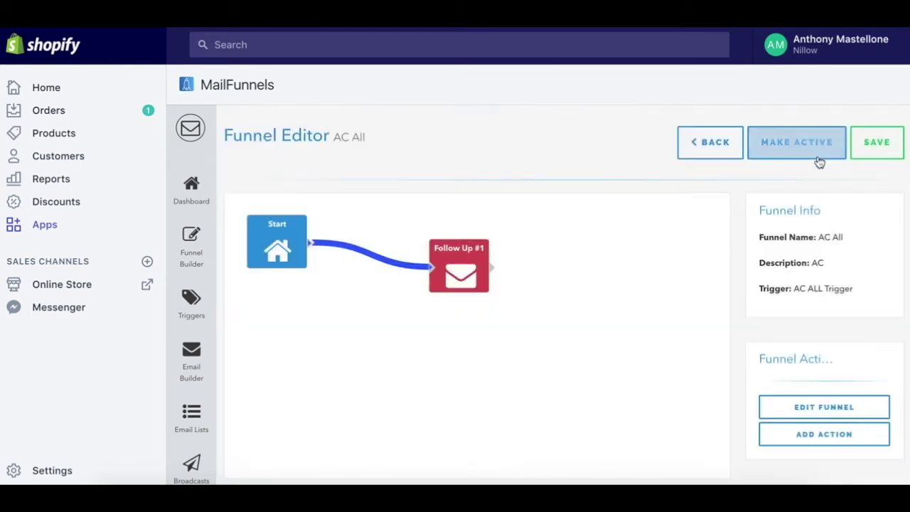
{"action": "left_click", "coordinate": [833, 159]}
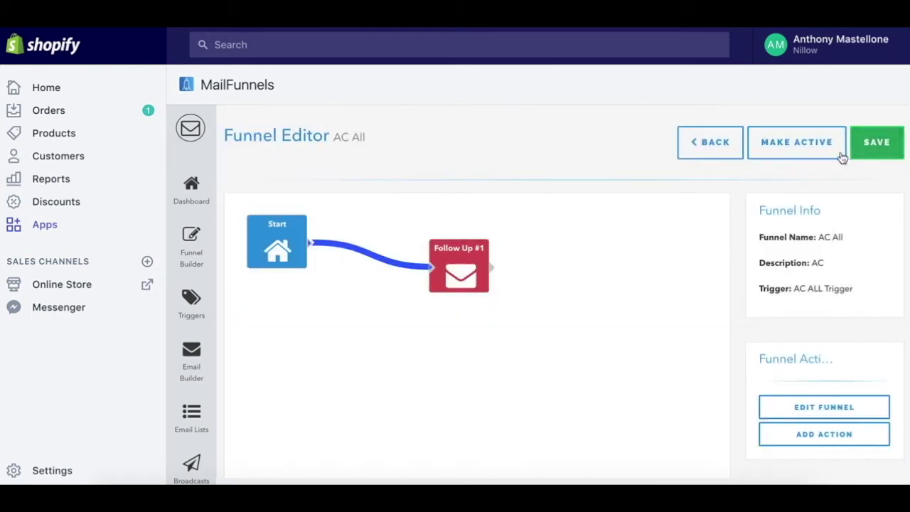
{"action": "left_click", "coordinate": [822, 157]}
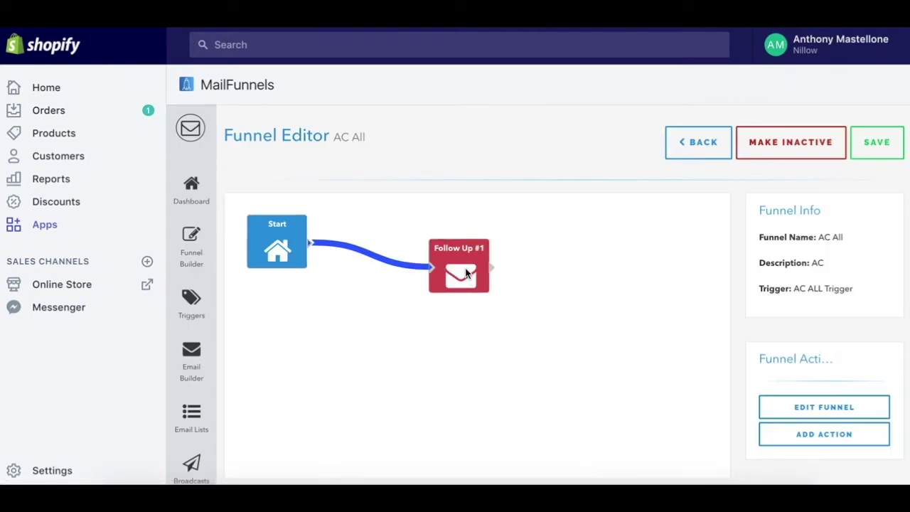
- Preview the Follow Up #1 node's email from header to unsubscribe footer, and close the preview
{"action": "scroll", "coordinate": [509, 268], "scroll_direction": "down", "scroll_amount": 2}
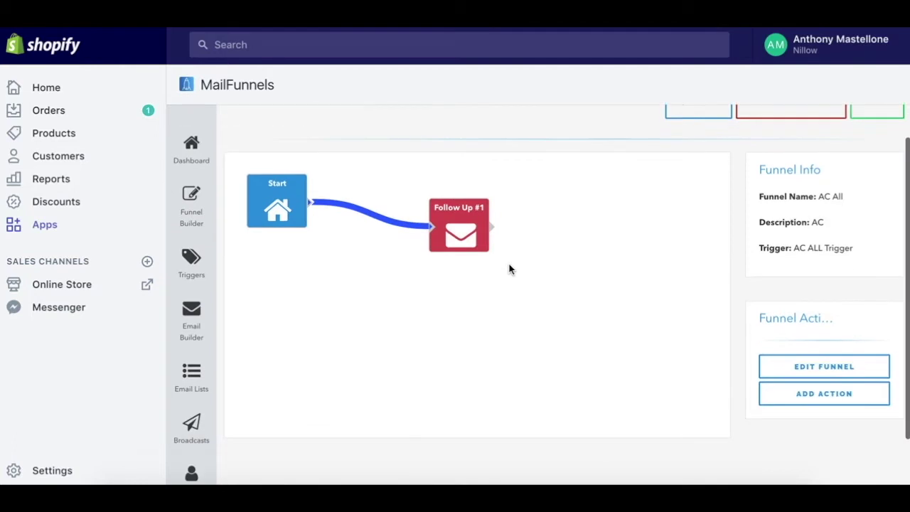
{"action": "left_click", "coordinate": [458, 192]}
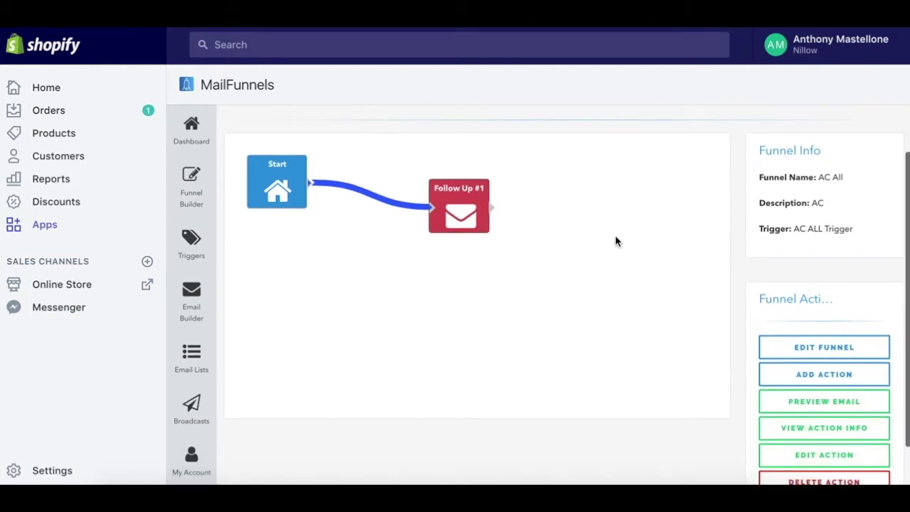
{"action": "scroll", "coordinate": [618, 241], "scroll_direction": "up", "scroll_amount": 2}
{"action": "left_click", "coordinate": [817, 448]}
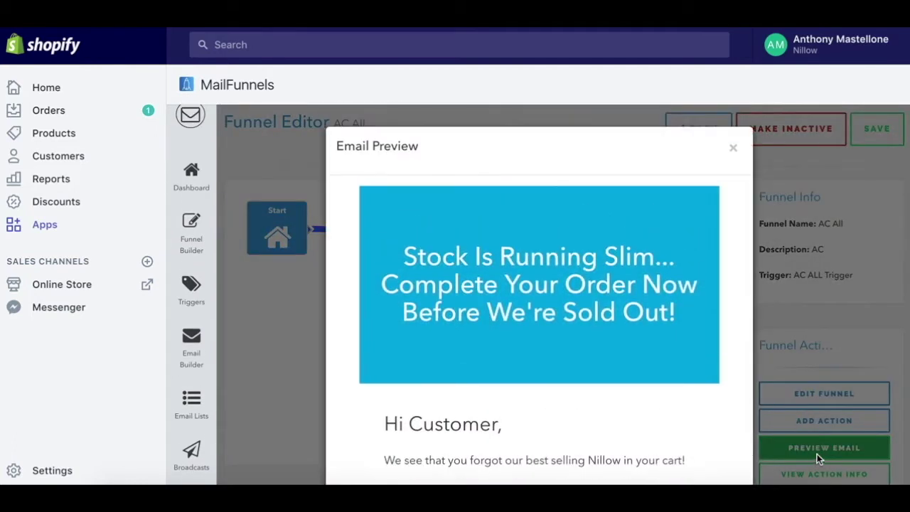
{"action": "scroll", "coordinate": [676, 290], "scroll_direction": "down", "scroll_amount": 4}
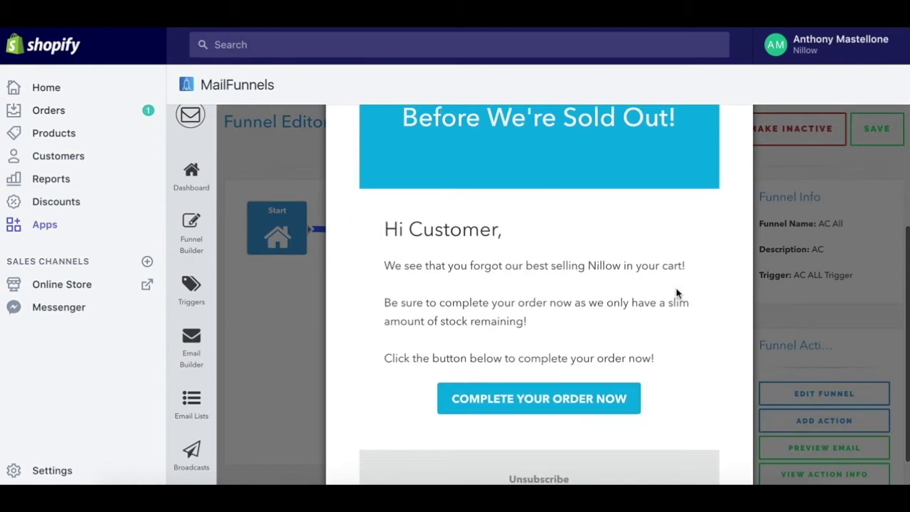
{"action": "scroll", "coordinate": [676, 290], "scroll_direction": "down", "scroll_amount": 2}
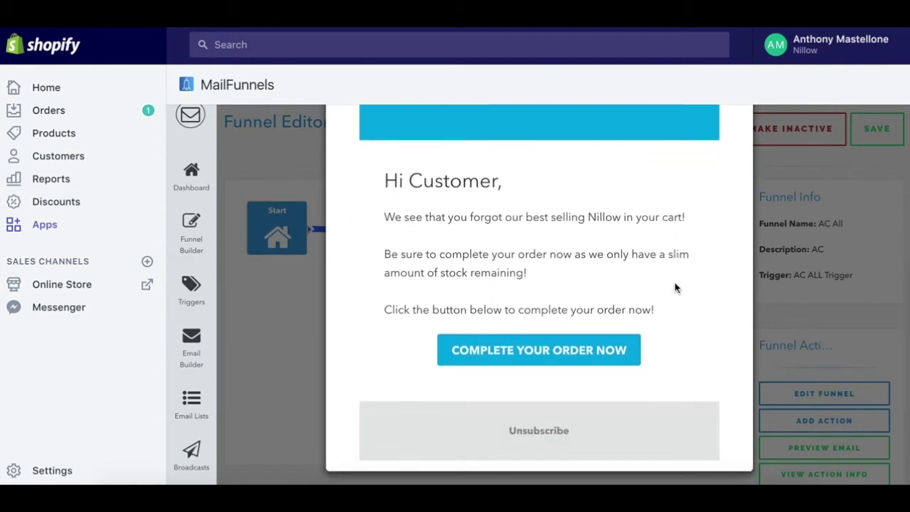
{"action": "scroll", "coordinate": [676, 290], "scroll_direction": "up", "scroll_amount": 2}
{"action": "scroll", "coordinate": [670, 297], "scroll_direction": "up", "scroll_amount": 3}
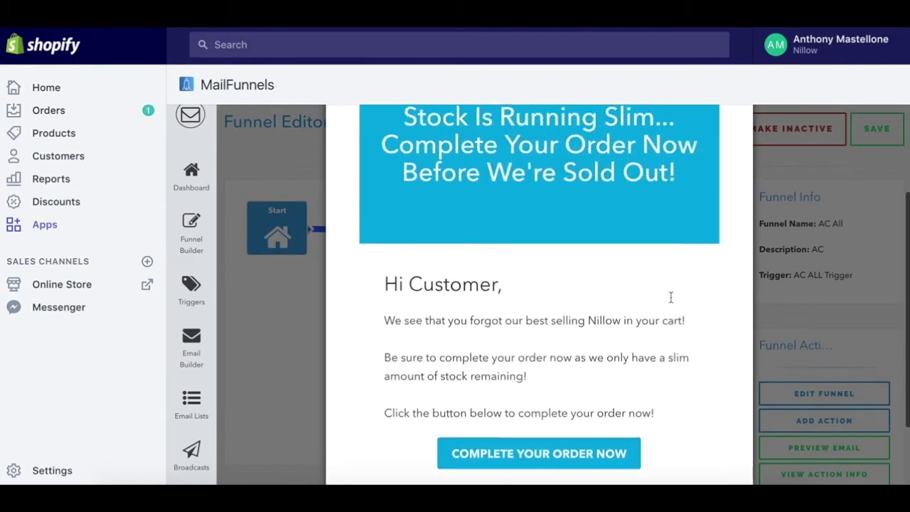
{"action": "scroll", "coordinate": [579, 295], "scroll_direction": "down", "scroll_amount": 3}
{"action": "scroll", "coordinate": [579, 297], "scroll_direction": "down", "scroll_amount": 2}
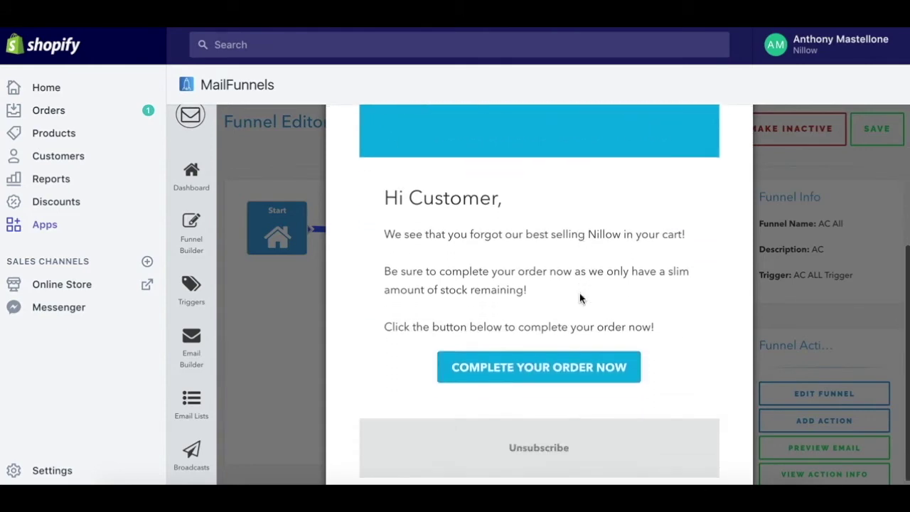
{"action": "scroll", "coordinate": [591, 274], "scroll_direction": "up", "scroll_amount": 6}
{"action": "left_click", "coordinate": [731, 147]}
- Review the Follow Up #1 action's general info, statistics and email info, and close the details
{"action": "scroll", "coordinate": [707, 229], "scroll_direction": "down", "scroll_amount": 2}
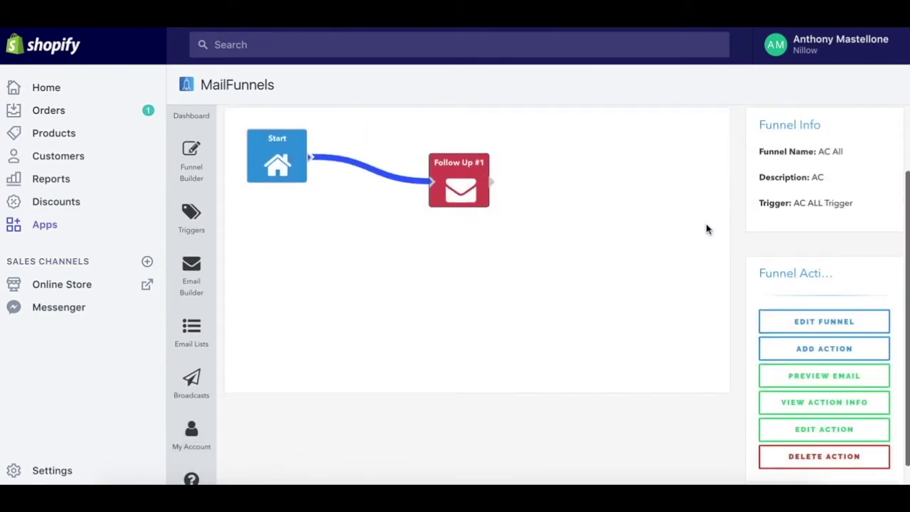
{"action": "left_click", "coordinate": [816, 405]}
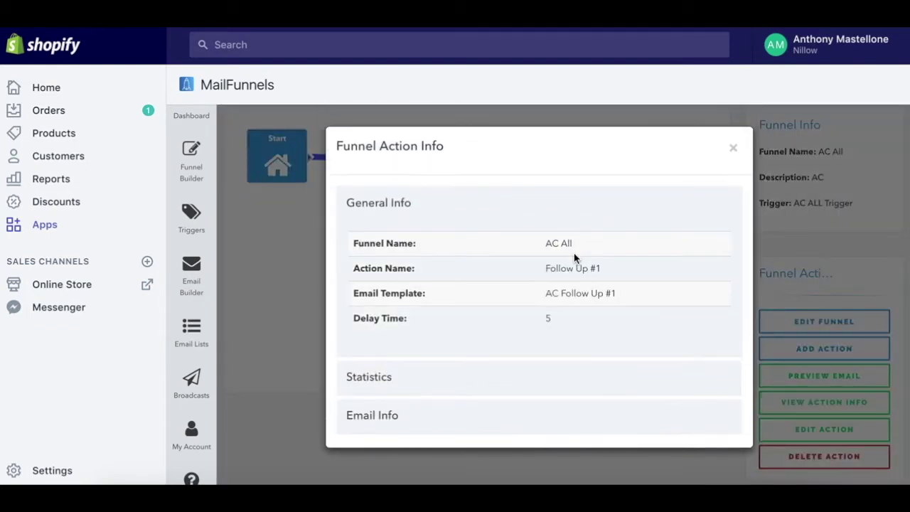
{"action": "left_click", "coordinate": [482, 383]}
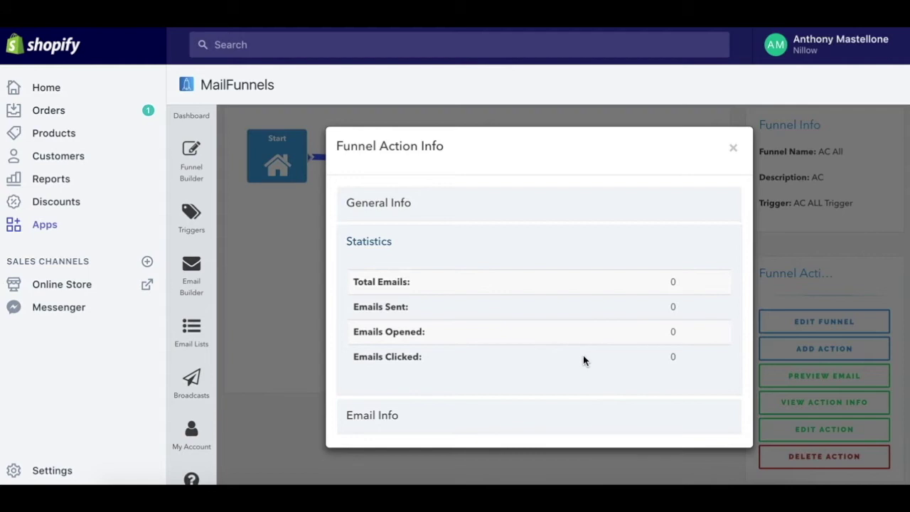
{"action": "left_click", "coordinate": [670, 425]}
{"action": "left_click", "coordinate": [732, 148]}
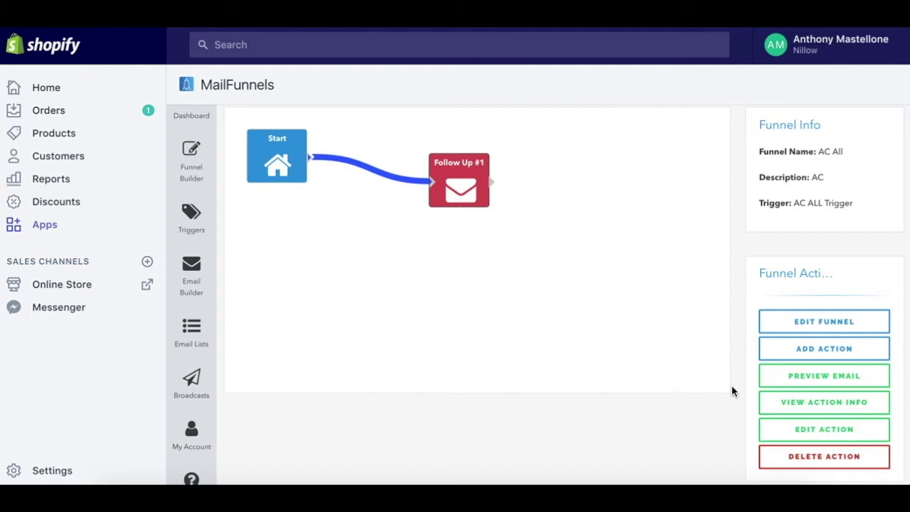
- Start a second funnel action labelled "2" using the Abandon Cart 1 email template
{"action": "scroll", "coordinate": [666, 352], "scroll_direction": "up", "scroll_amount": 1}
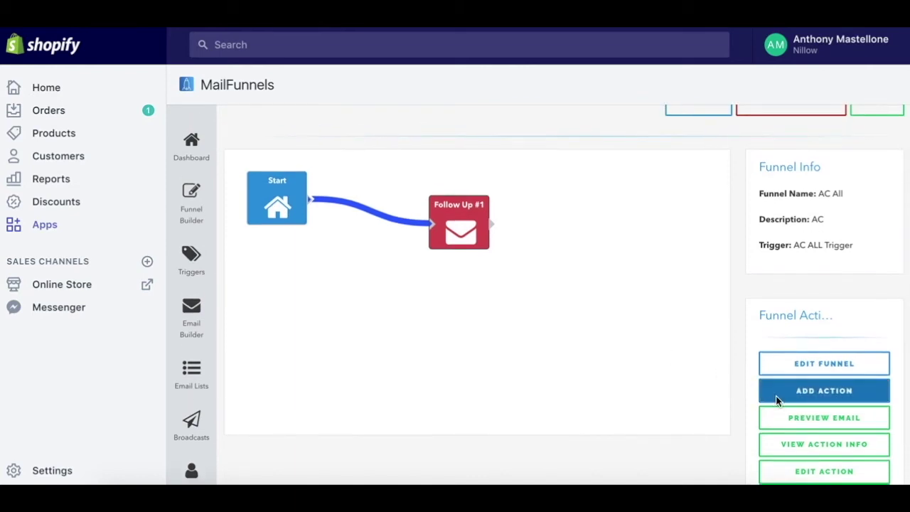
{"action": "left_click", "coordinate": [775, 403]}
{"action": "type", "text": "2"}
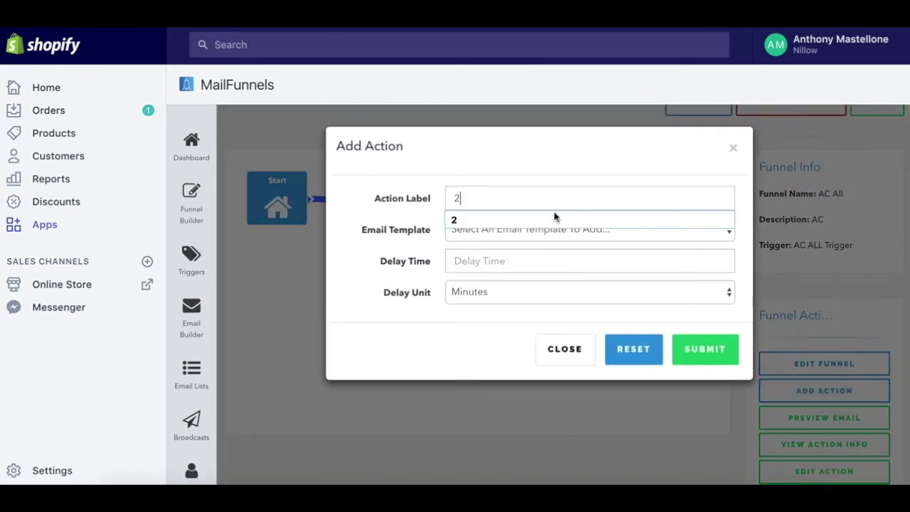
{"action": "left_click", "coordinate": [546, 229]}
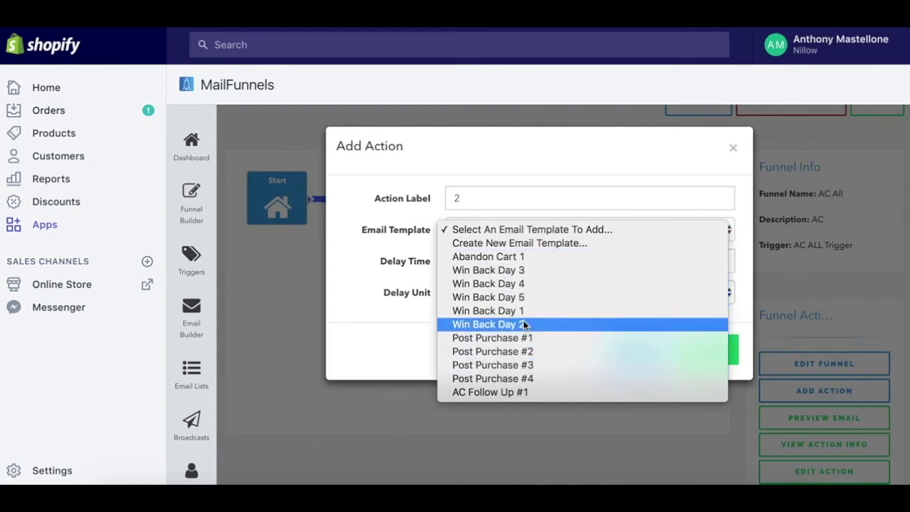
{"action": "left_click", "coordinate": [512, 256]}
- Set the delay of action "2" to 6 hours and add the action to the funnel
{"action": "left_click", "coordinate": [521, 263]}
{"action": "type", "text": "5"}
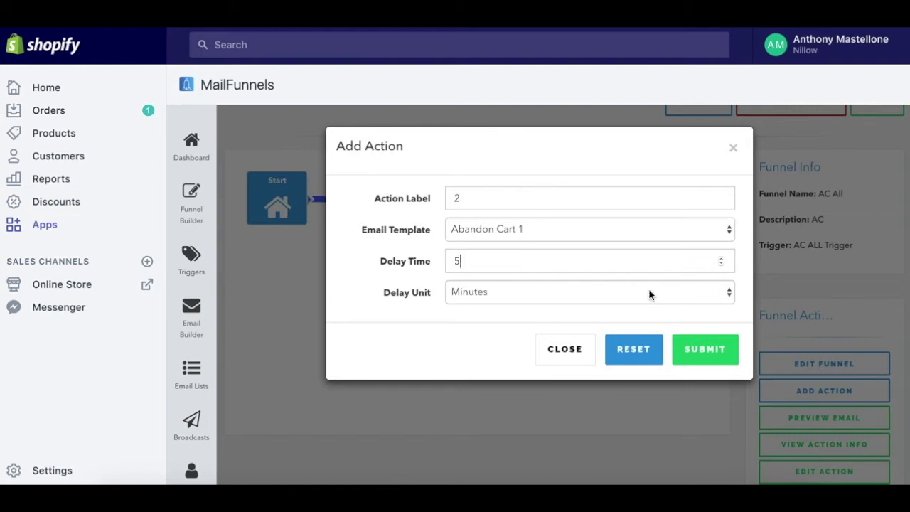
{"action": "key", "text": "BackSpace"}
{"action": "left_click", "coordinate": [630, 293]}
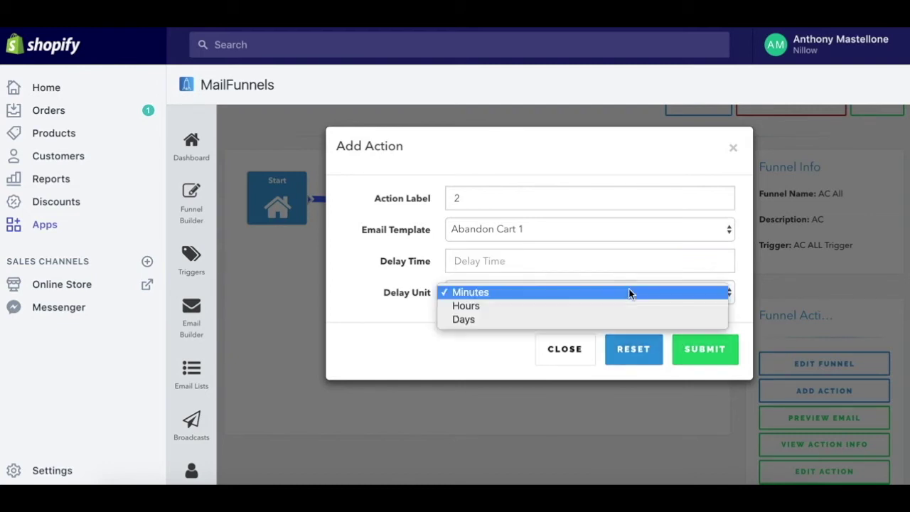
{"action": "left_click", "coordinate": [616, 305]}
{"action": "left_click", "coordinate": [617, 291]}
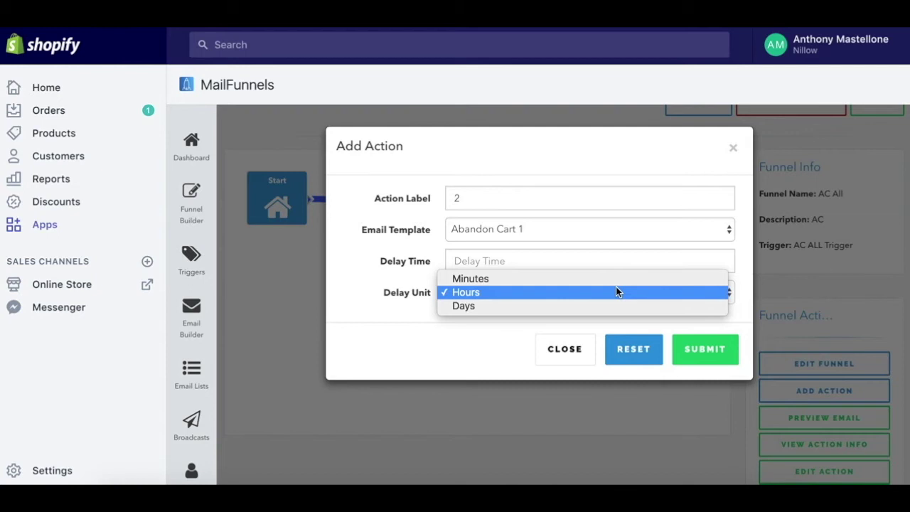
{"action": "left_click", "coordinate": [615, 291]}
{"action": "left_click", "coordinate": [605, 263]}
{"action": "type", "text": "6"}
{"action": "left_click", "coordinate": [723, 348]}
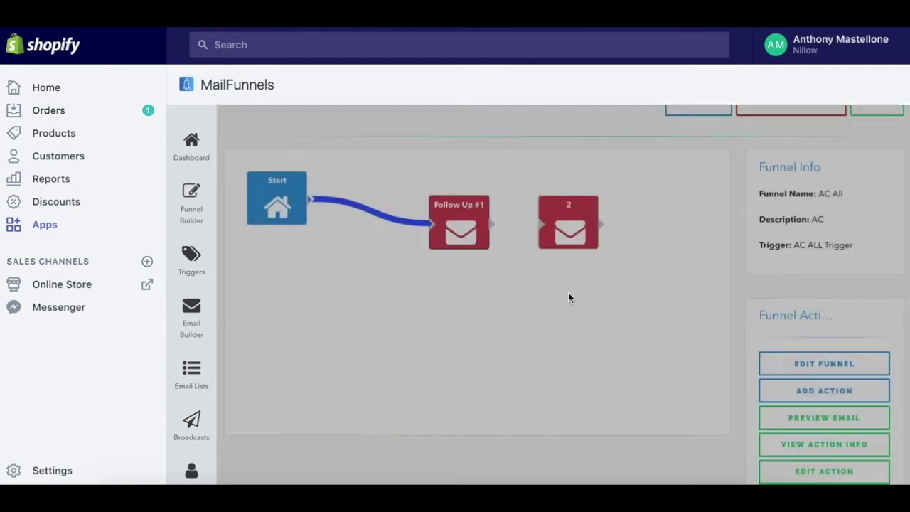
- Link the Follow Up #1 node to node 2, and arrange both in sequence after the Start node
{"action": "left_click", "coordinate": [548, 228]}
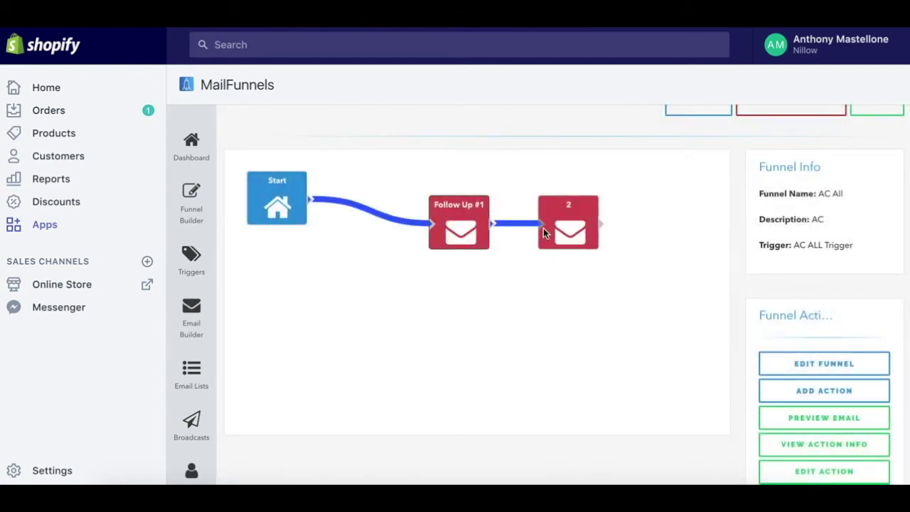
{"action": "left_click_drag", "start_coordinate": [566, 209], "coordinate": [279, 342]}
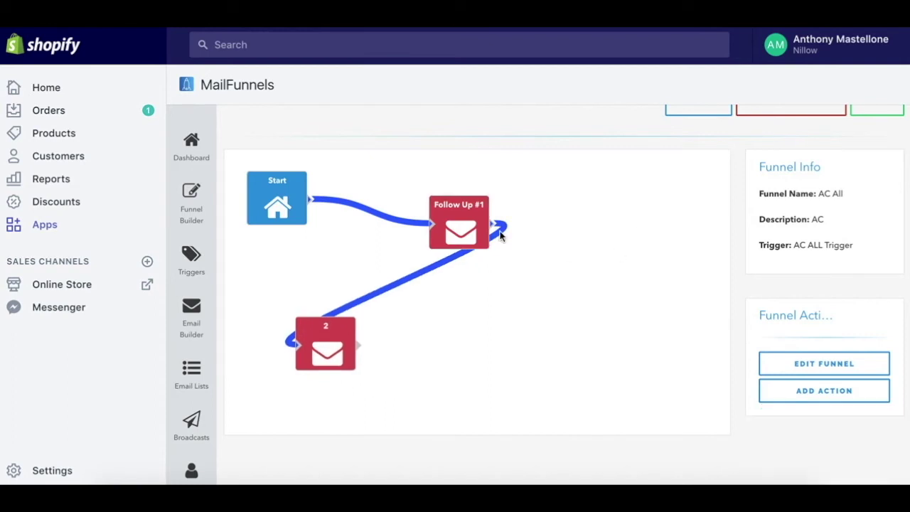
{"action": "left_click_drag", "start_coordinate": [463, 204], "coordinate": [359, 218]}
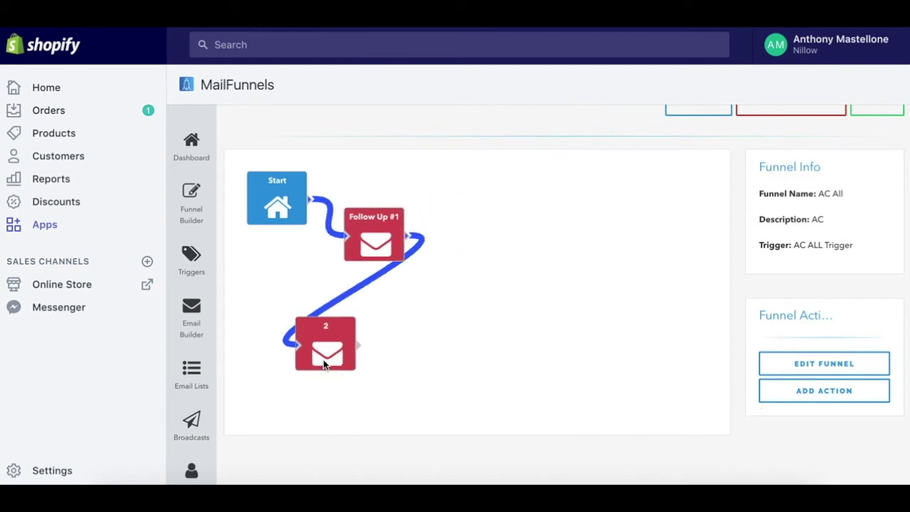
{"action": "left_click", "coordinate": [324, 330]}
{"action": "left_click_drag", "start_coordinate": [346, 323], "coordinate": [566, 186]}
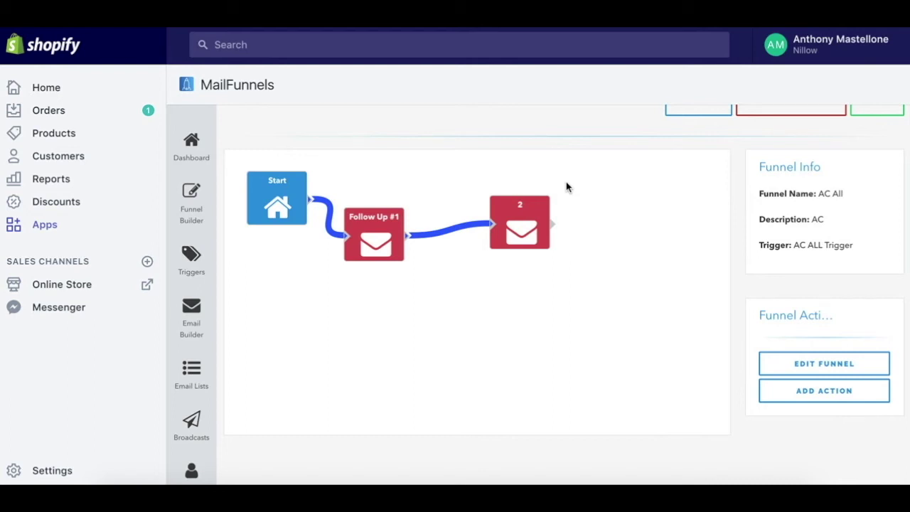
- Save the AC All funnel with its second action and dismiss the confirmation
{"action": "scroll", "coordinate": [643, 267], "scroll_direction": "up", "scroll_amount": 1}
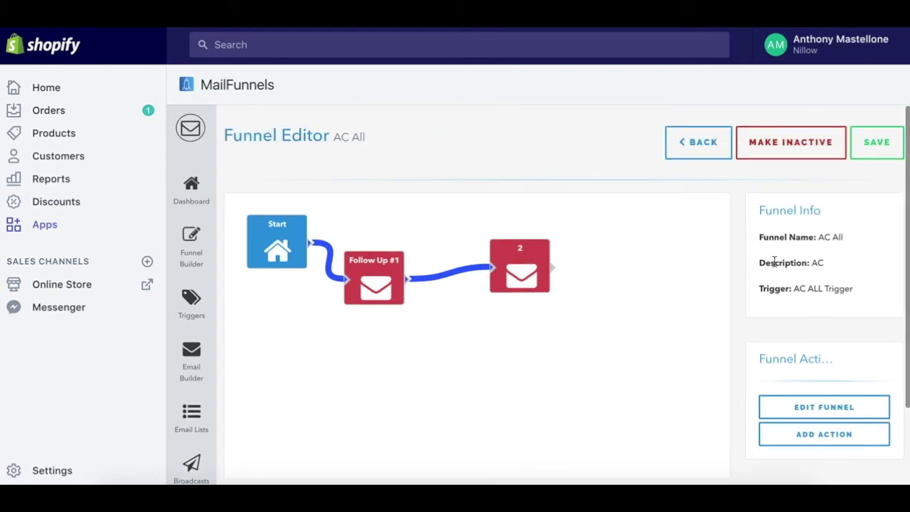
{"action": "left_click", "coordinate": [876, 142]}
{"action": "left_click", "coordinate": [611, 260]}
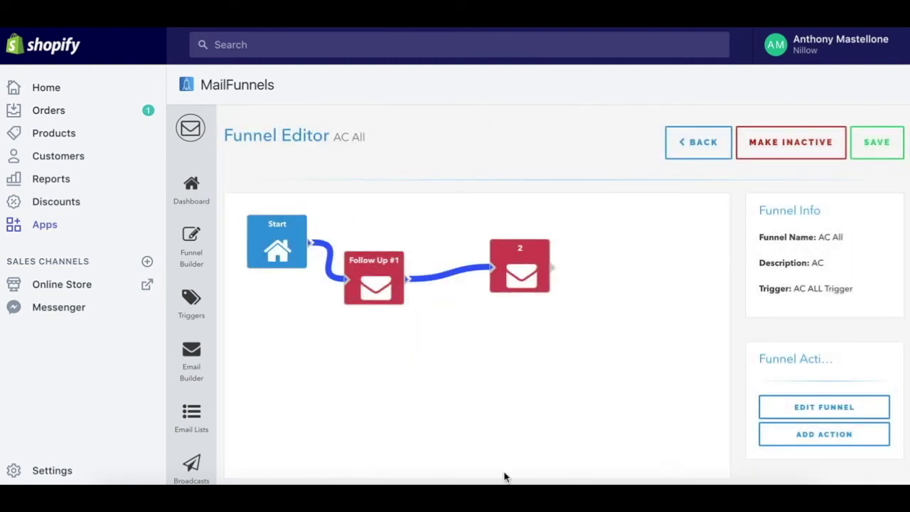
- Leave the funnel editor and open the MailFunnels dashboard
{"action": "scroll", "coordinate": [487, 386], "scroll_direction": "down", "scroll_amount": 1}
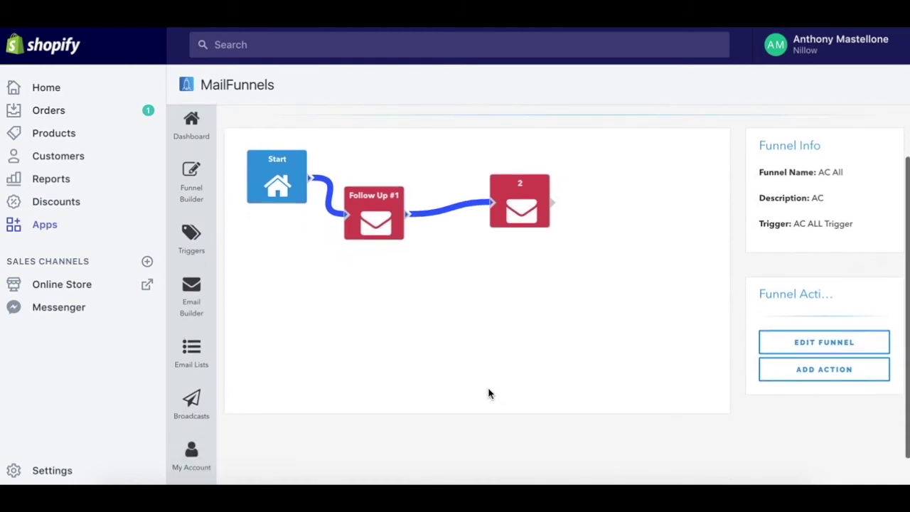
{"action": "scroll", "coordinate": [488, 387], "scroll_direction": "up", "scroll_amount": 1}
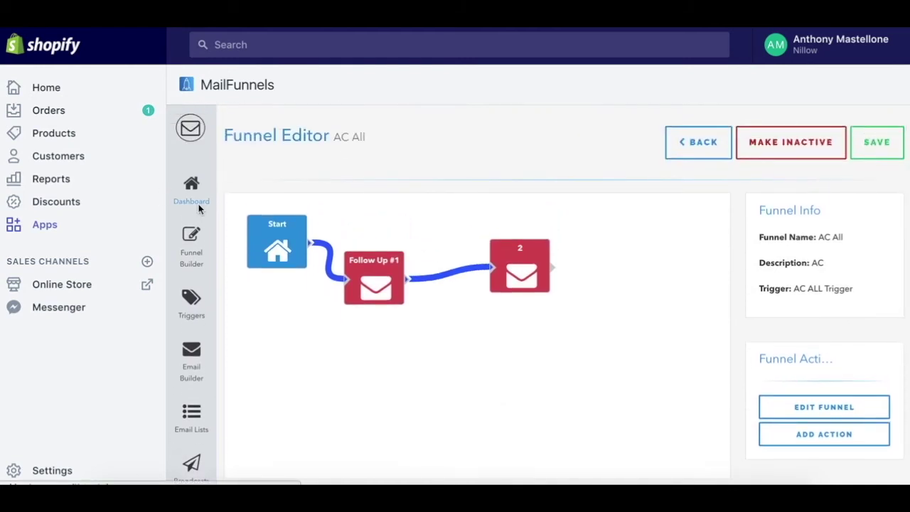
{"action": "left_click", "coordinate": [199, 206]}
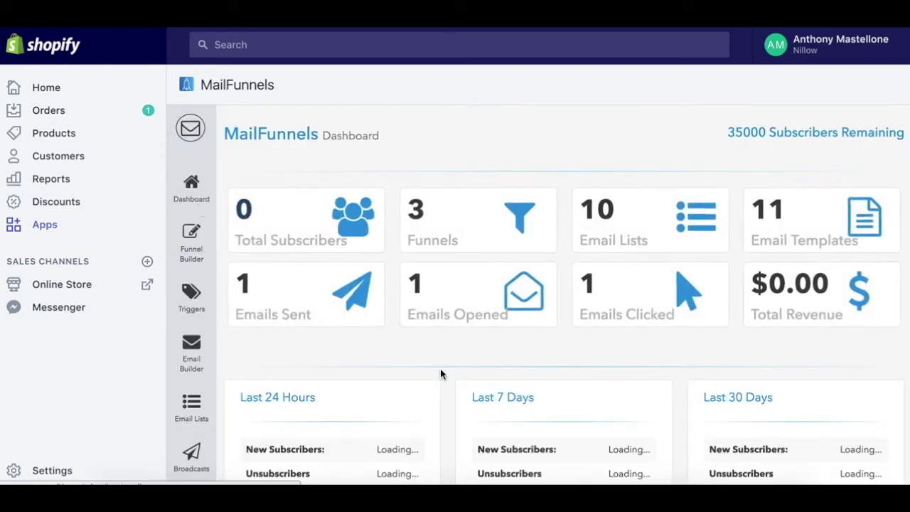